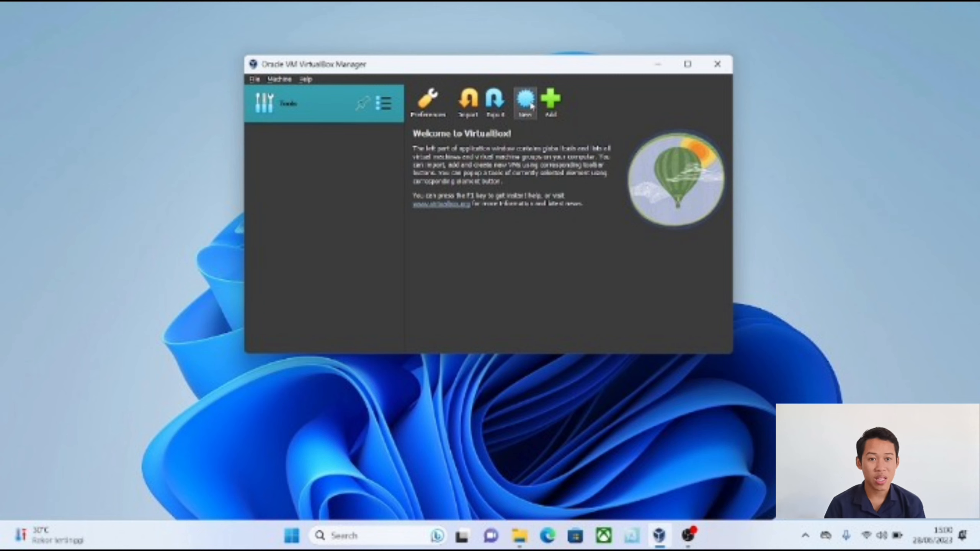
Step: Open Oracle VM VirtualBox Manager and move its window toward the middle of the desktop
{"action": "left_click", "coordinate": [660, 544]}
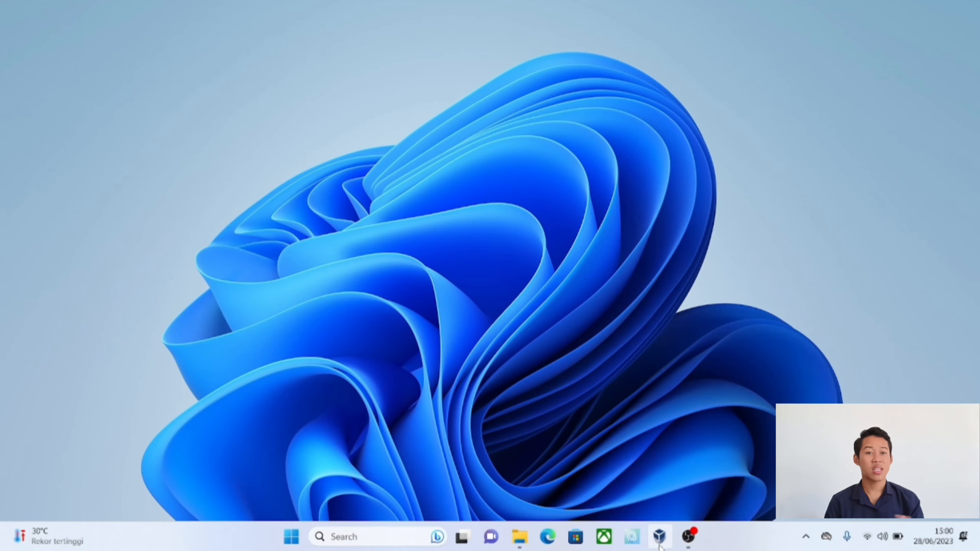
{"action": "mouse_move", "coordinate": [659, 546]}
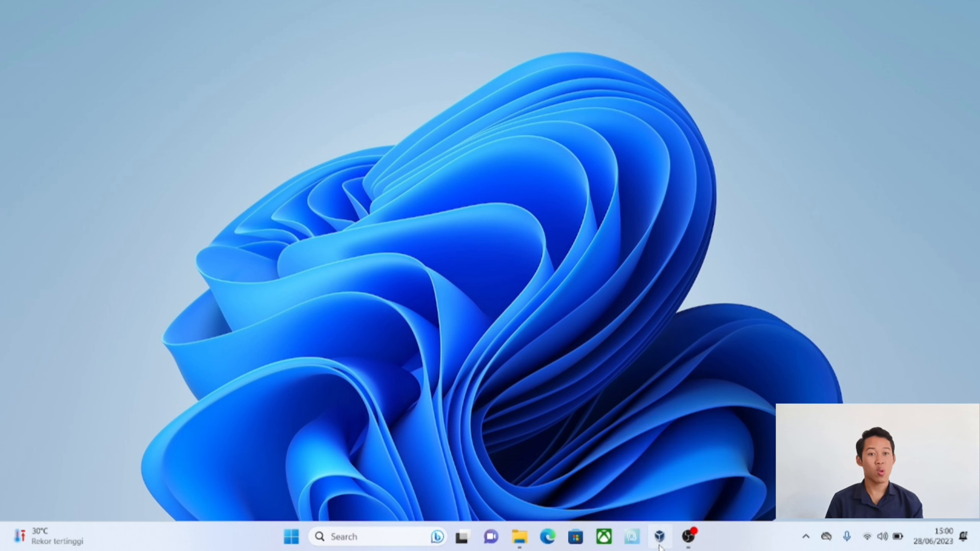
{"action": "left_click", "coordinate": [659, 546]}
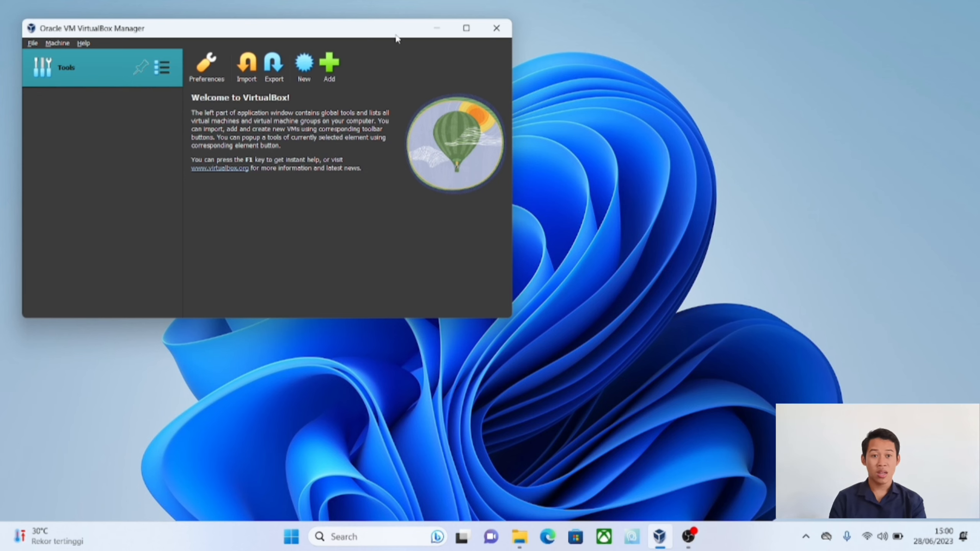
{"action": "left_click_drag", "start_coordinate": [396, 37], "coordinate": [617, 74]}
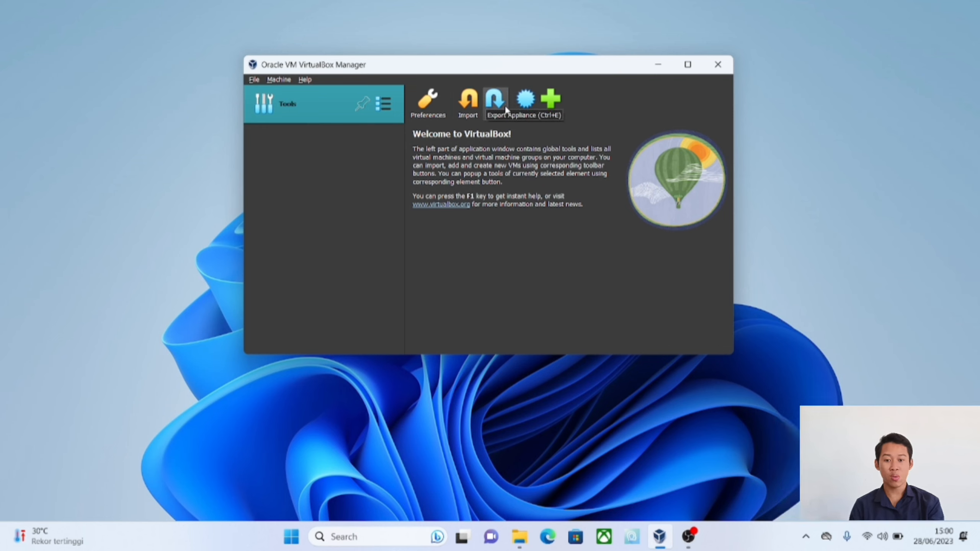
Step: Start a new virtual machine named Ubuntu, keeping D:\VirtualBox as its folder
{"action": "left_click", "coordinate": [525, 101]}
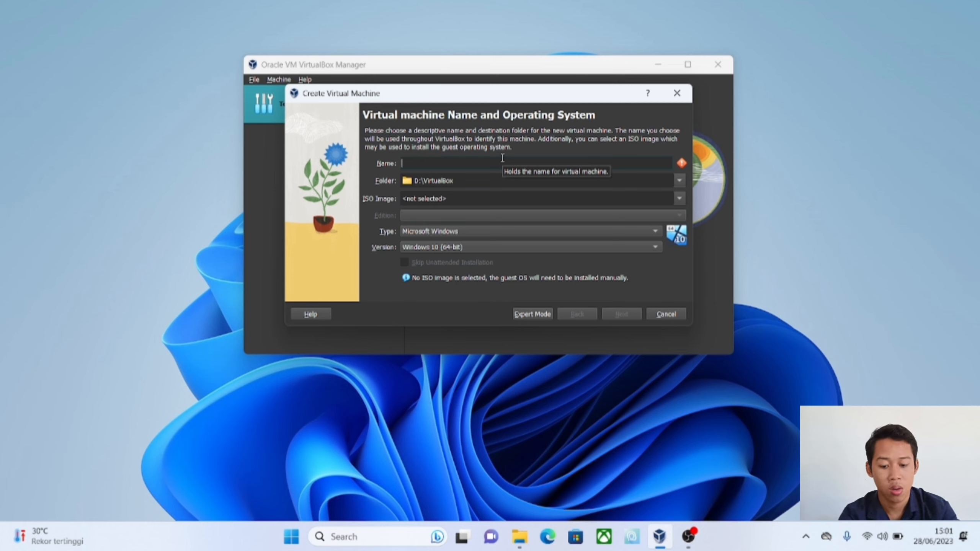
{"action": "type", "text": "Ubuntu"}
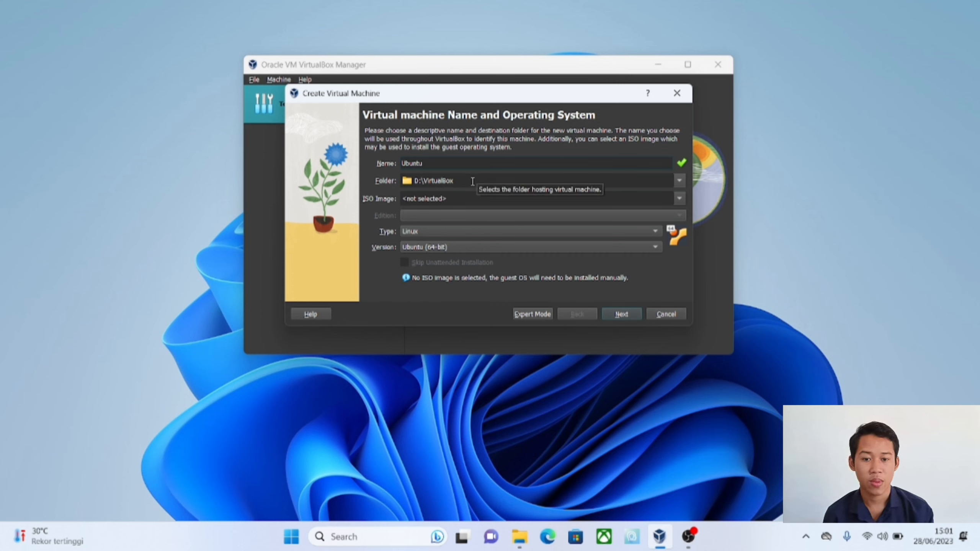
{"action": "left_click", "coordinate": [473, 184]}
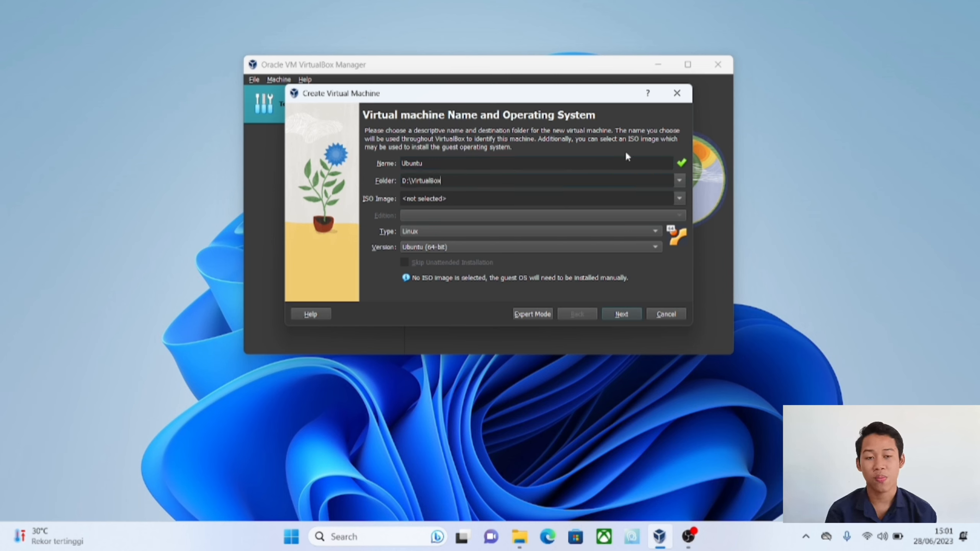
{"action": "left_click", "coordinate": [685, 181]}
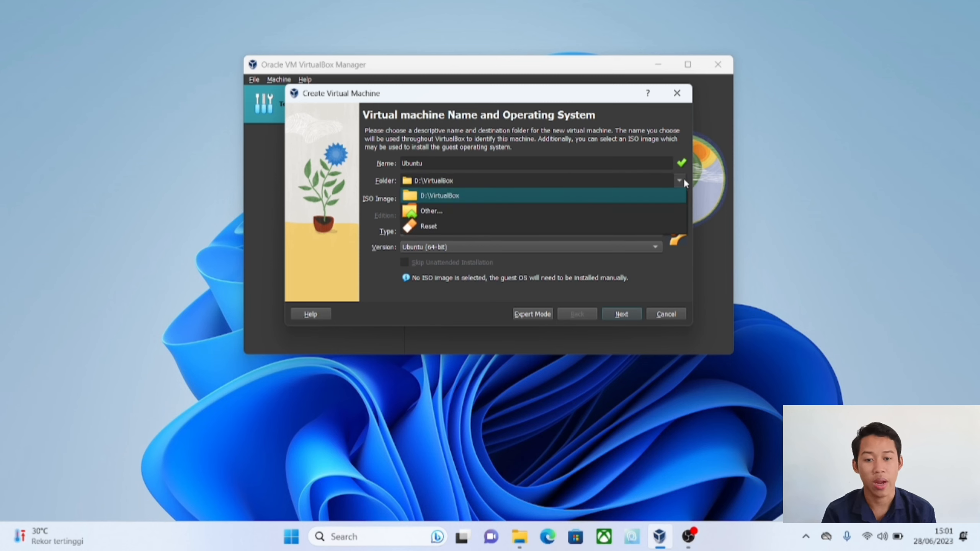
{"action": "left_click", "coordinate": [683, 181]}
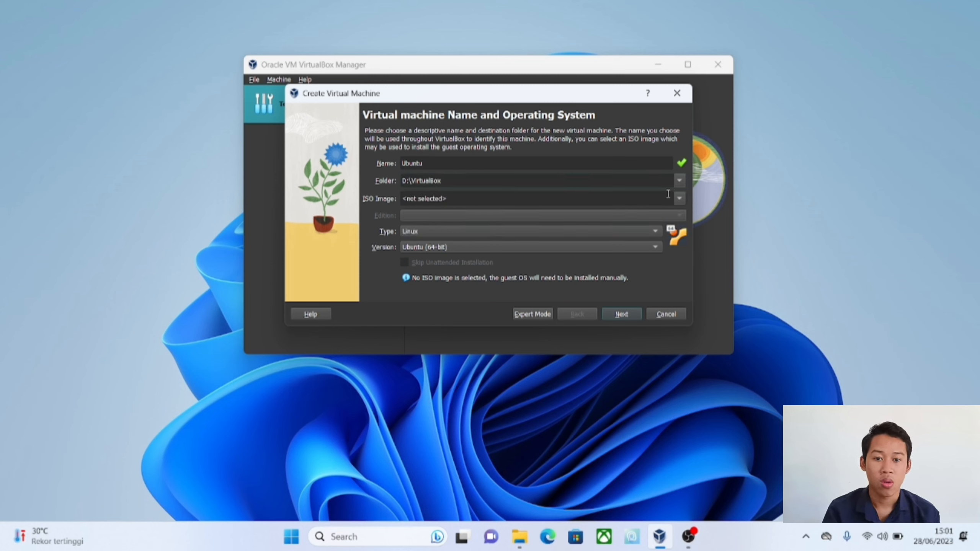
Step: Choose ubuntu-22.04.2-desktop-amd64 from the SISTEM OPERASI folder as the ISO image and continue to the unattended install setup
{"action": "left_click", "coordinate": [643, 200]}
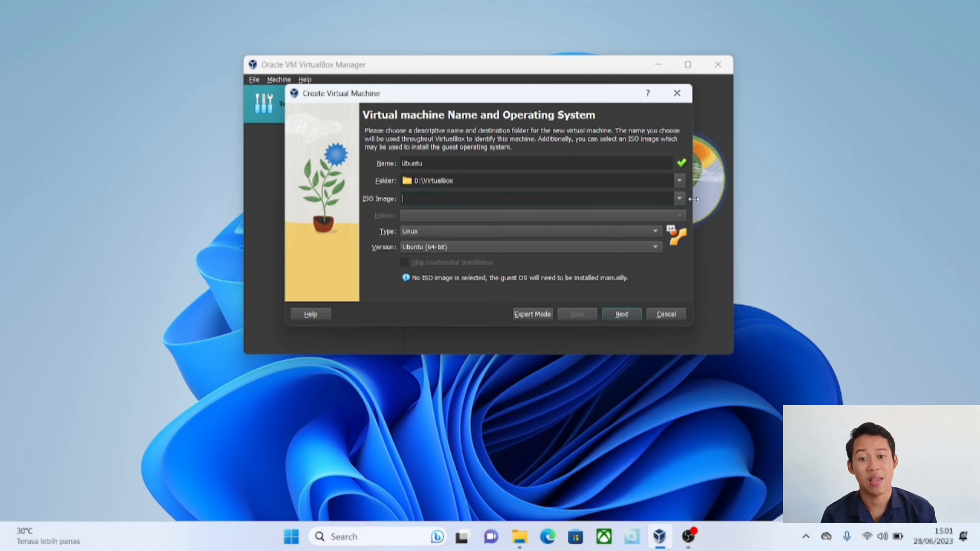
{"action": "left_click", "coordinate": [680, 199]}
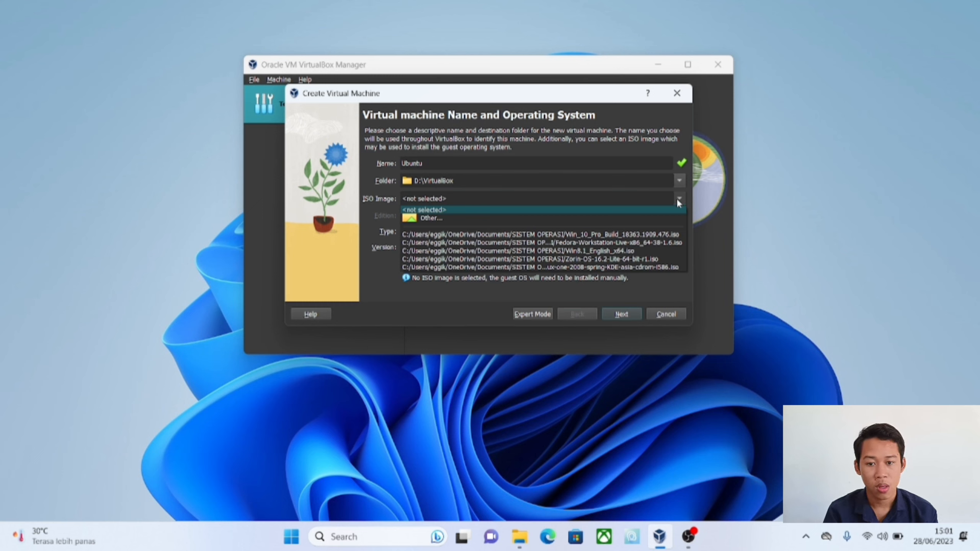
{"action": "left_click", "coordinate": [677, 219]}
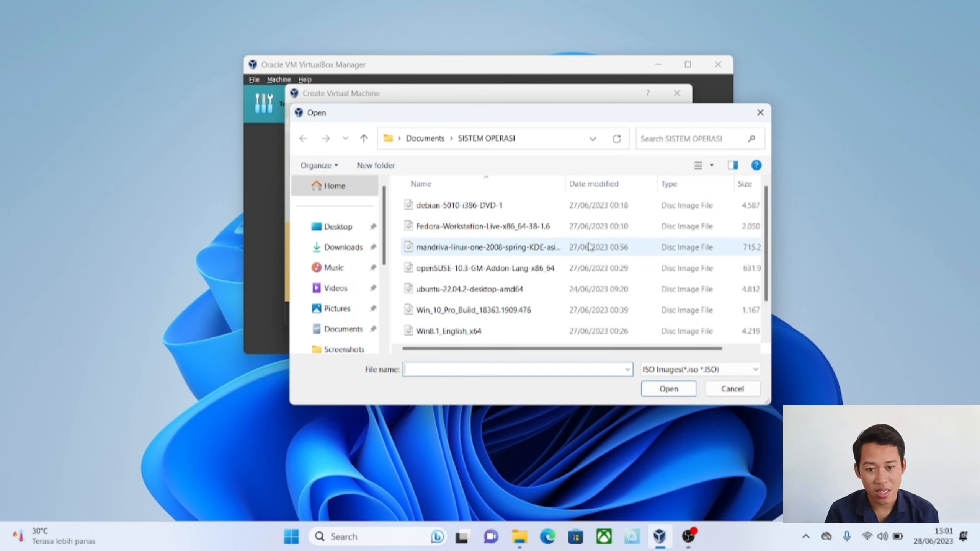
{"action": "scroll", "coordinate": [589, 246], "scroll_direction": "down", "scroll_amount": 1}
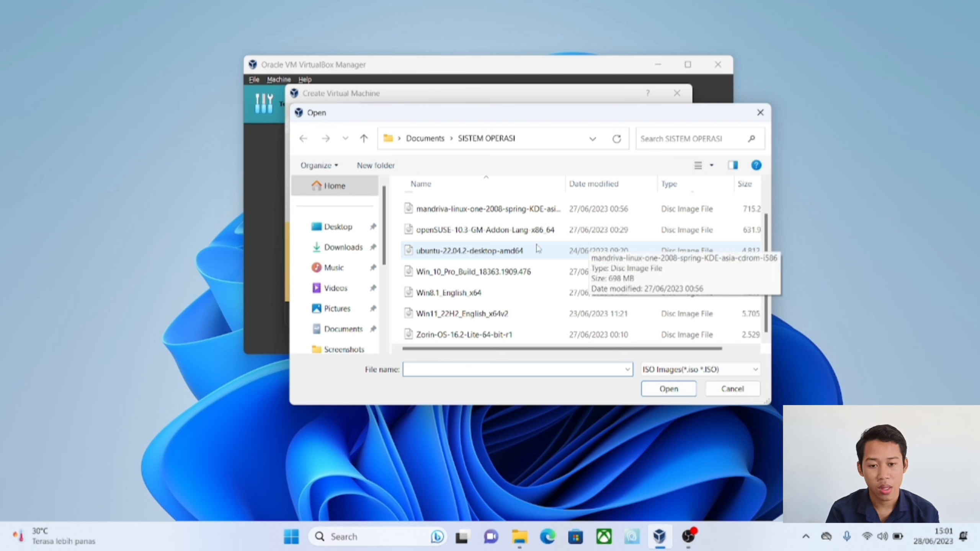
{"action": "left_click", "coordinate": [485, 253]}
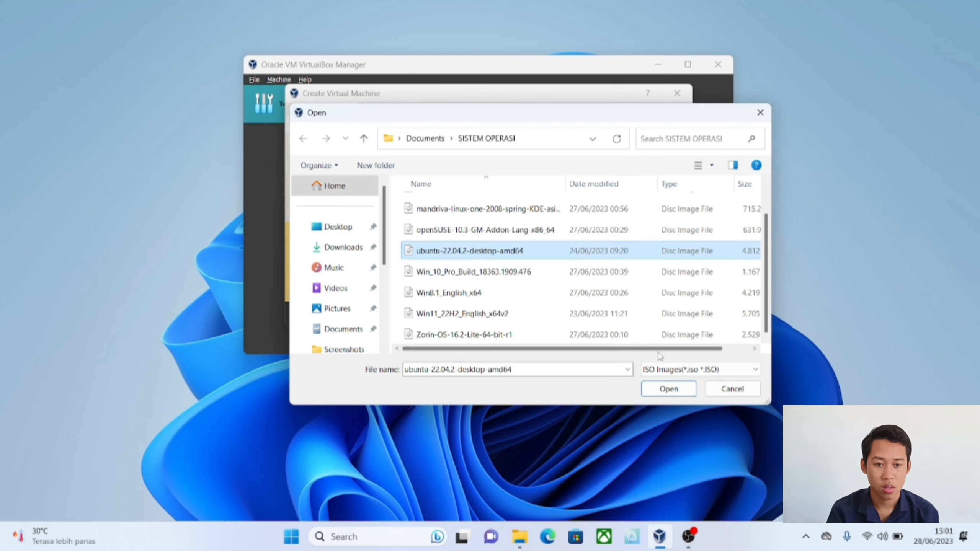
{"action": "left_click", "coordinate": [666, 388]}
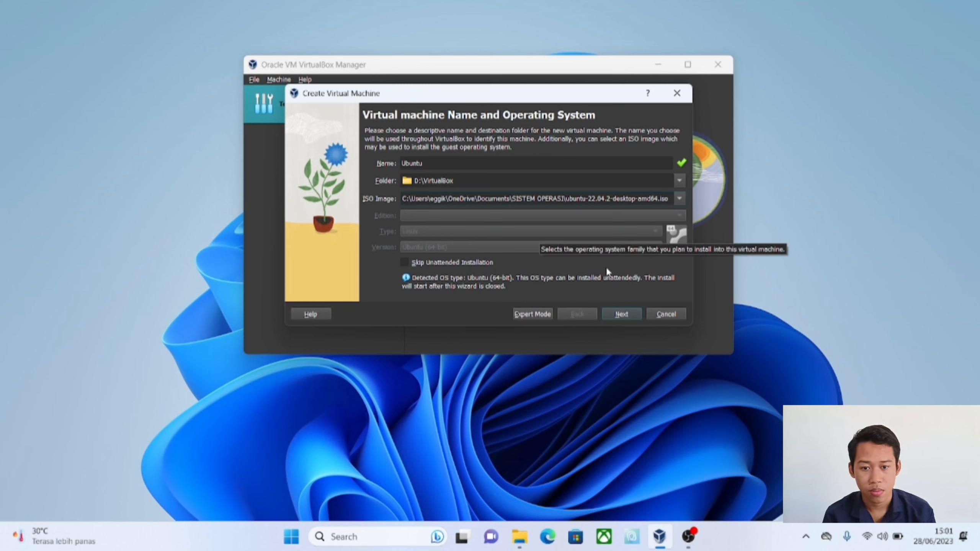
{"action": "left_click", "coordinate": [621, 314]}
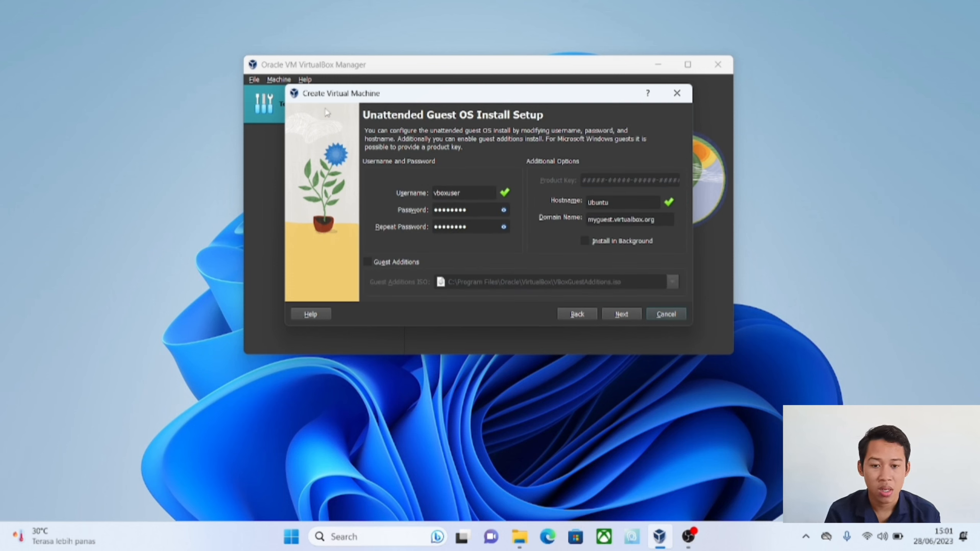
Step: Reveal the default account password in the unattended install setup and accept the default account and host settings
{"action": "left_click", "coordinate": [503, 210]}
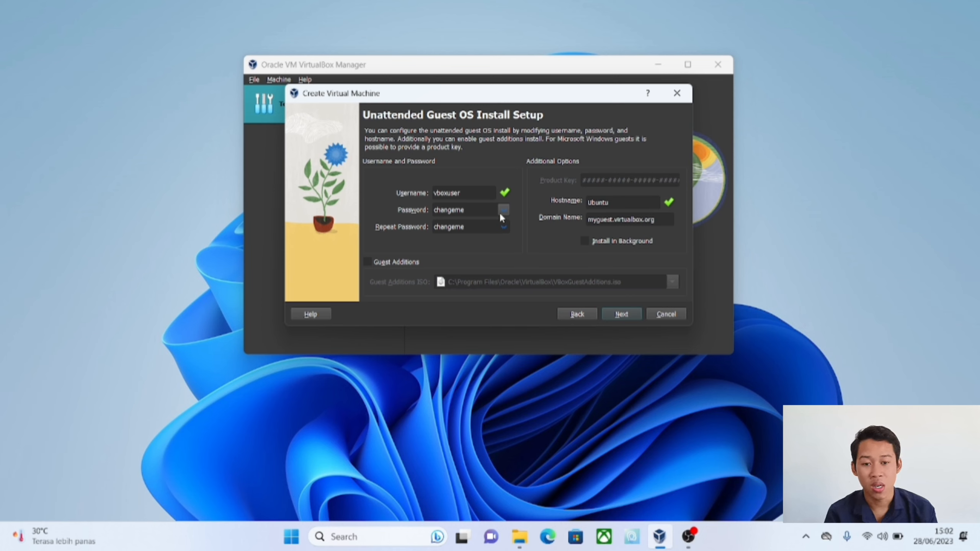
{"action": "left_click", "coordinate": [500, 214]}
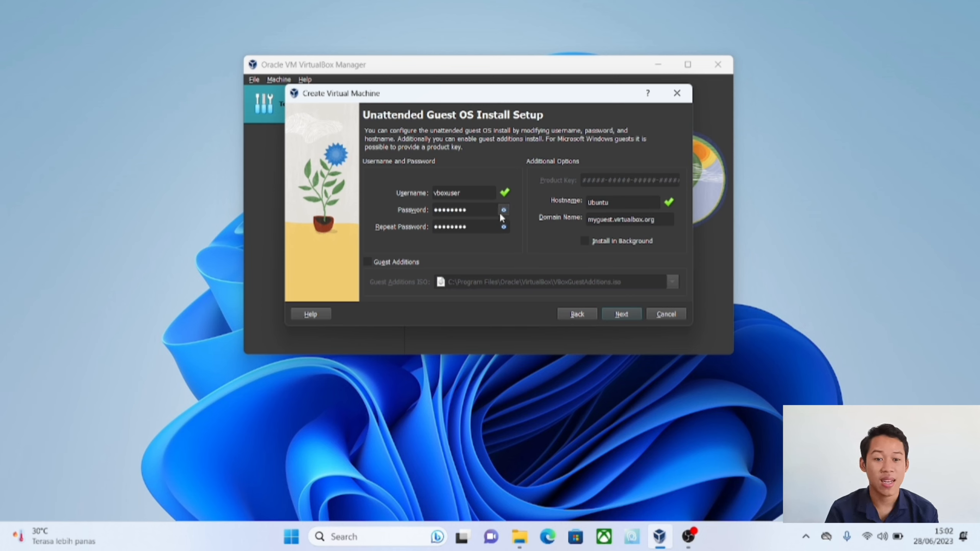
{"action": "left_click", "coordinate": [501, 215]}
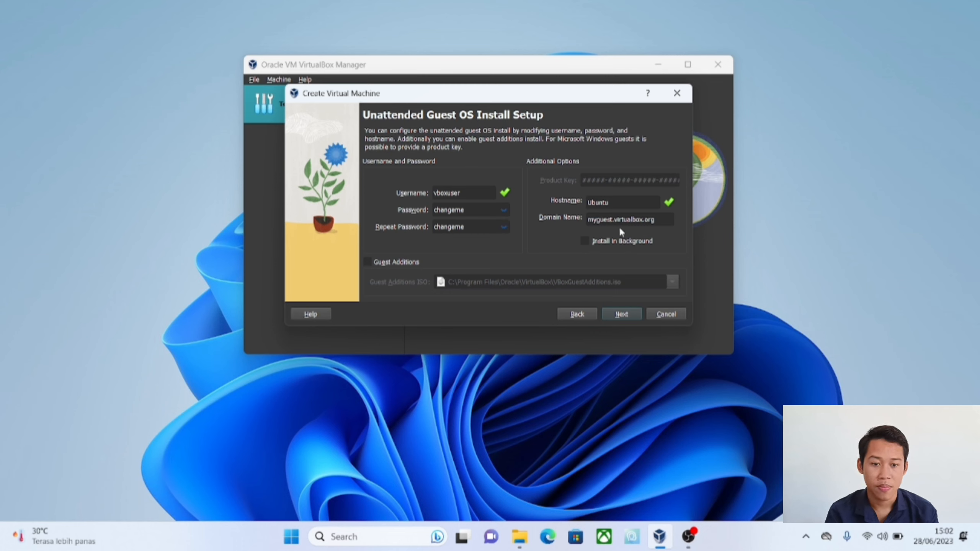
{"action": "left_click", "coordinate": [627, 315]}
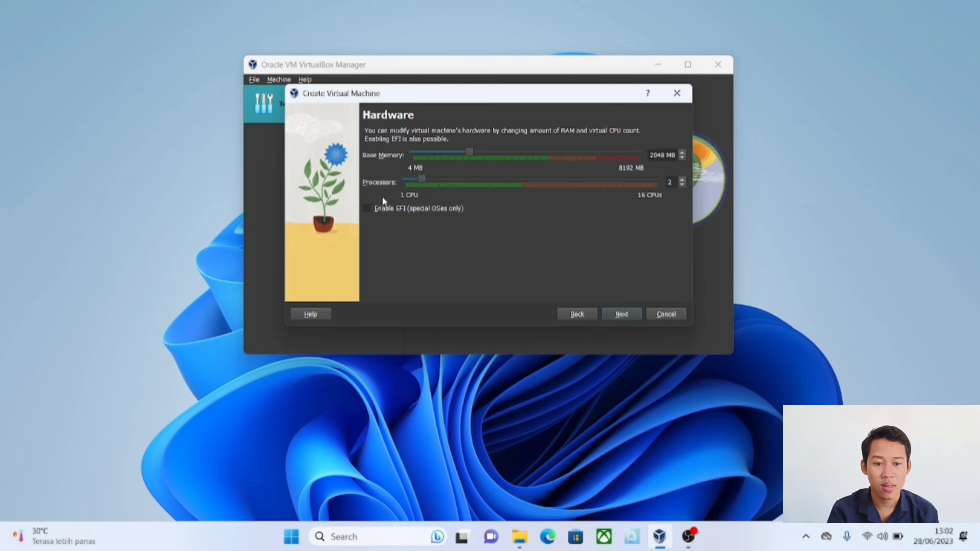
Step: Accept 2048 MB of memory, 2 processors and a new 25 GB virtual hard disk, and finish creating the virtual machine
{"action": "left_click", "coordinate": [629, 320]}
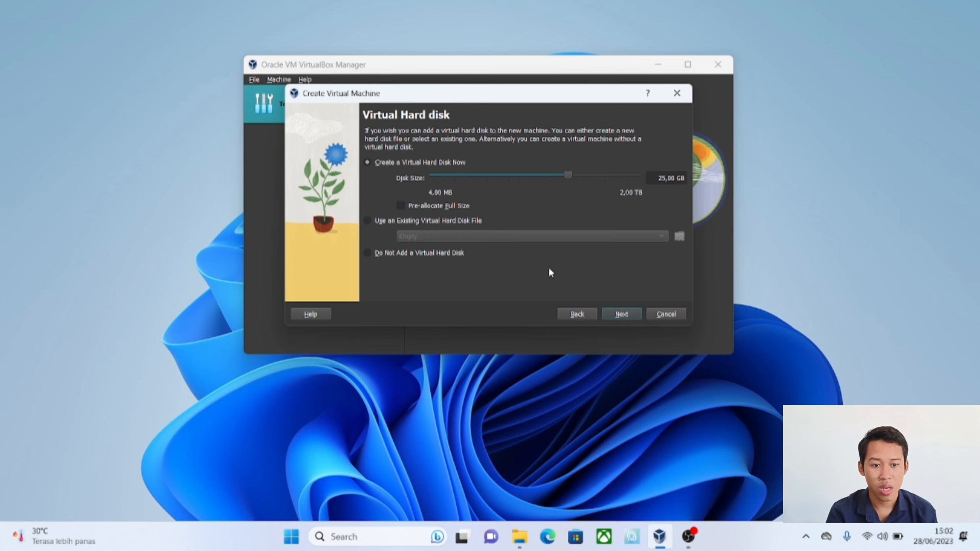
{"action": "left_click", "coordinate": [621, 314]}
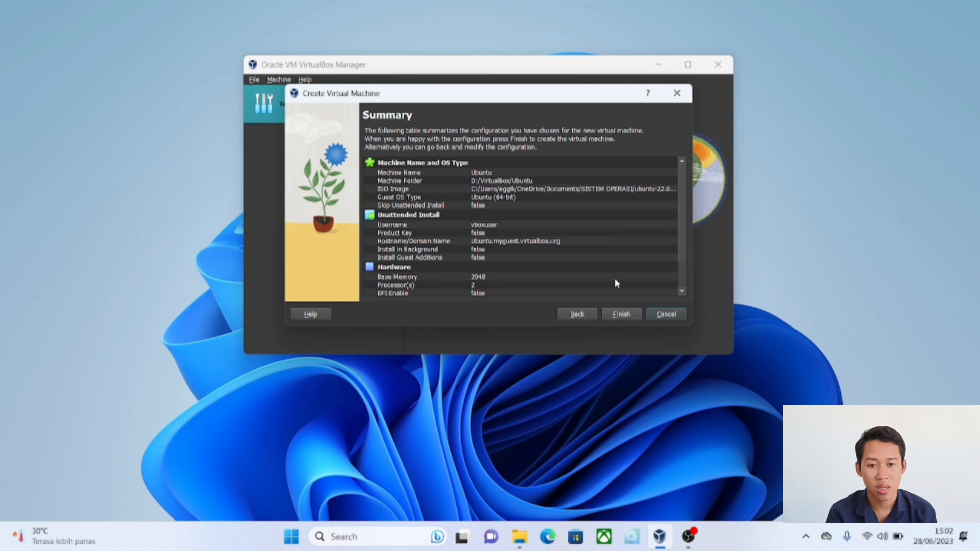
{"action": "scroll", "coordinate": [613, 224], "scroll_direction": "down", "scroll_amount": 2}
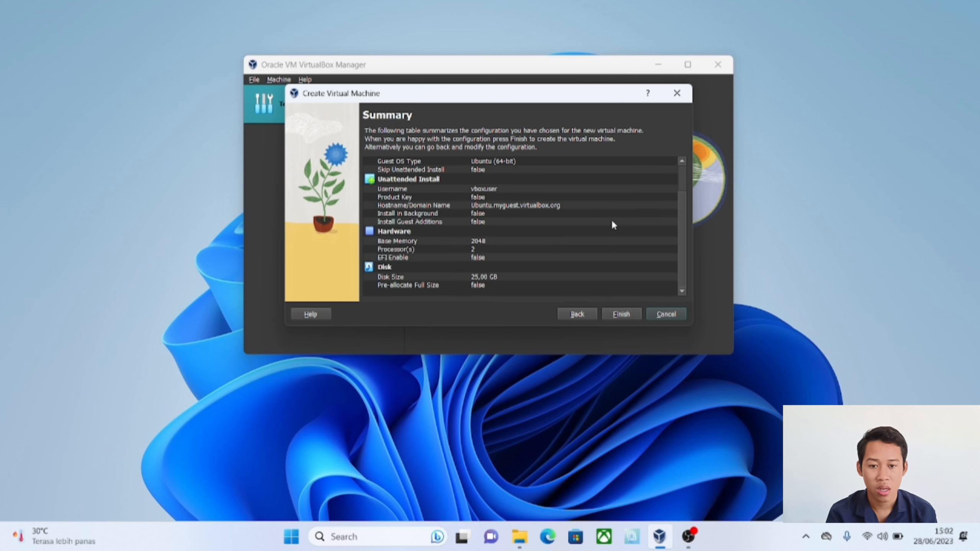
{"action": "left_click", "coordinate": [621, 314]}
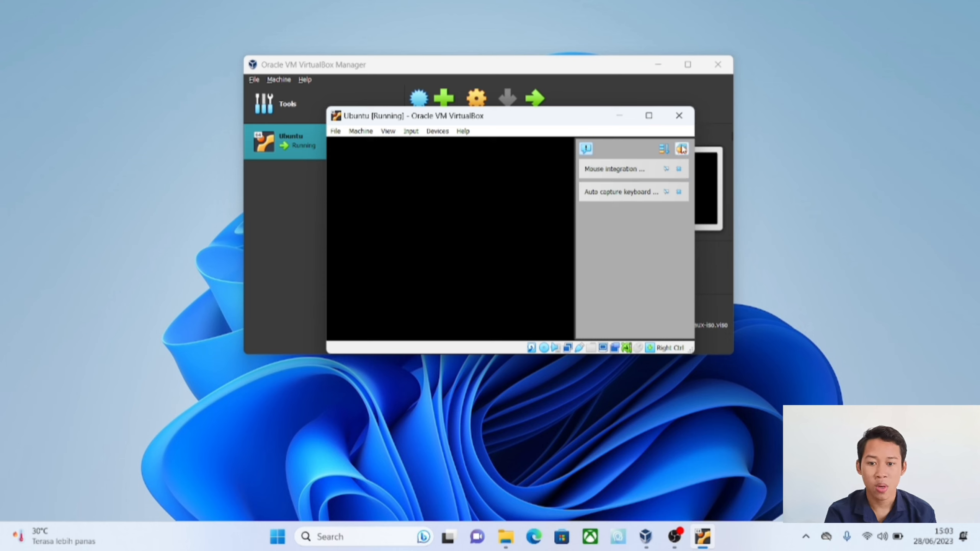
Step: Hide the notifications in the running Ubuntu machine and move its window up over the manager window
{"action": "left_click", "coordinate": [723, 149]}
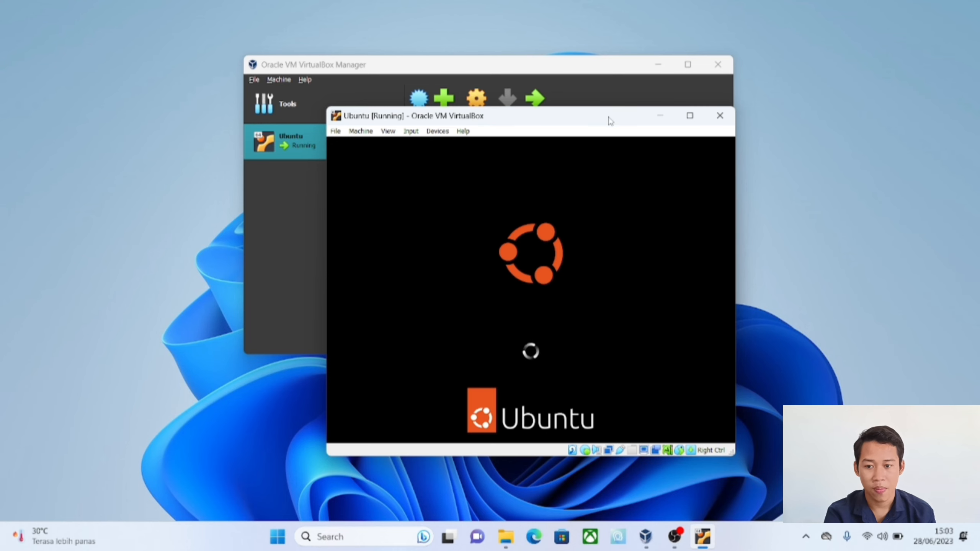
{"action": "left_click_drag", "start_coordinate": [608, 121], "coordinate": [553, 82]}
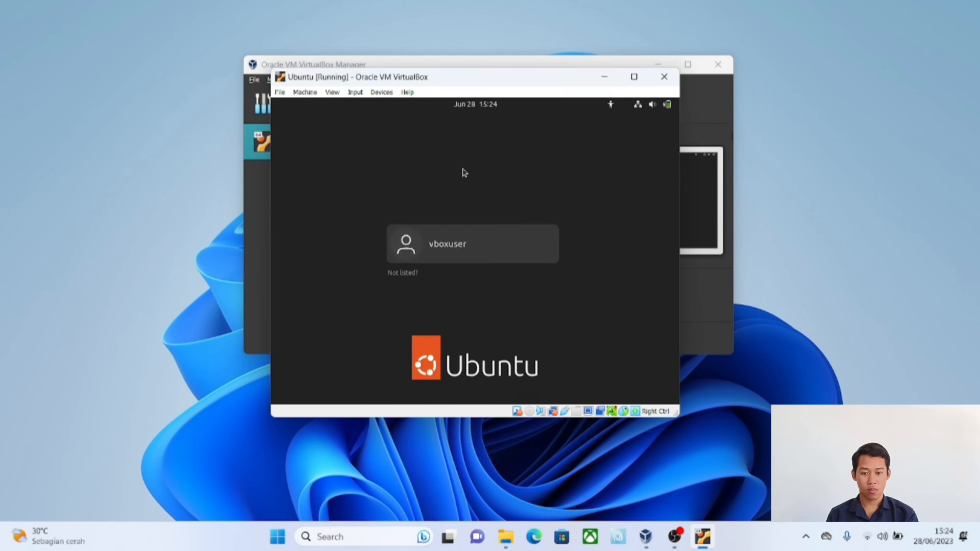
Step: Log in to the default Ubuntu account by entering its password, revealing it for checking before submitting
{"action": "left_click", "coordinate": [701, 534]}
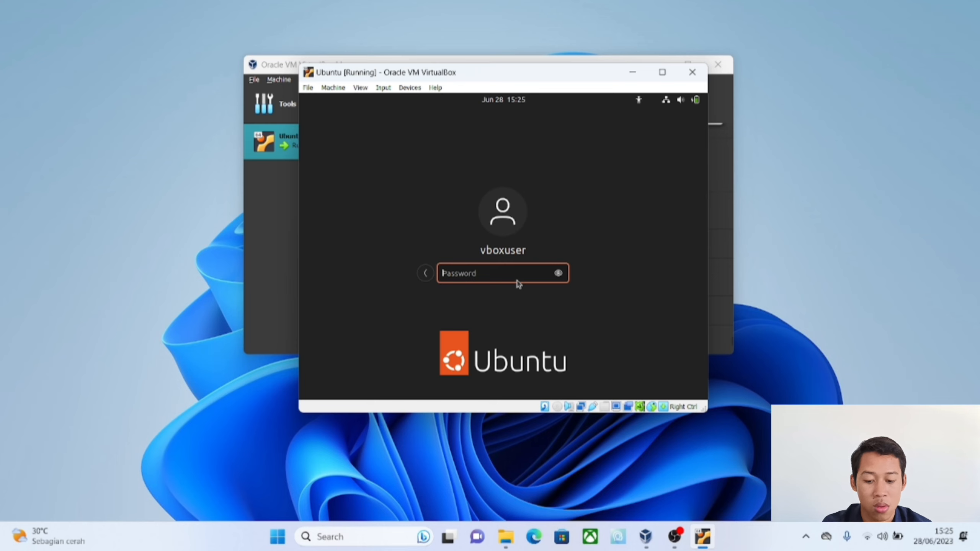
{"action": "type", "text": "123"}
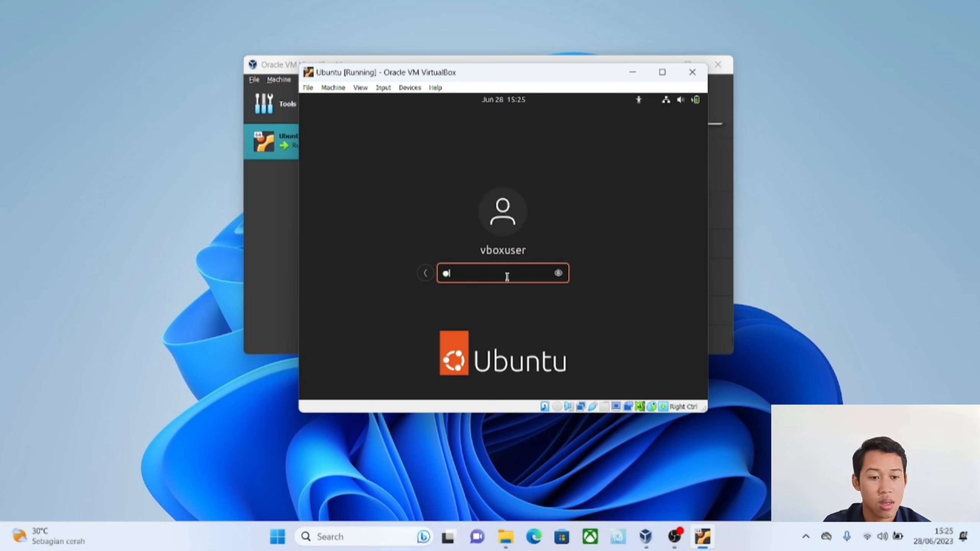
{"action": "type", "text": "nge"}
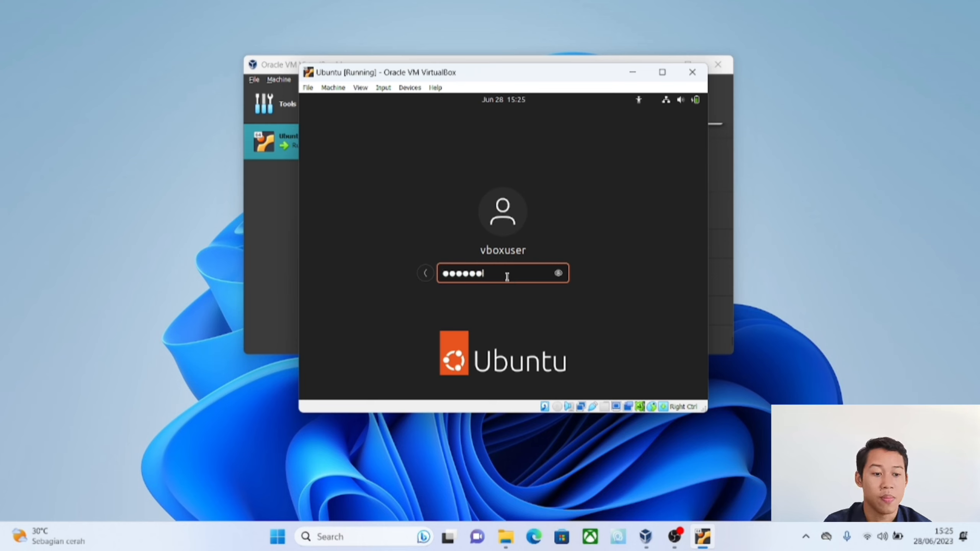
{"action": "type", "text": "me"}
{"action": "left_click", "coordinate": [558, 272]}
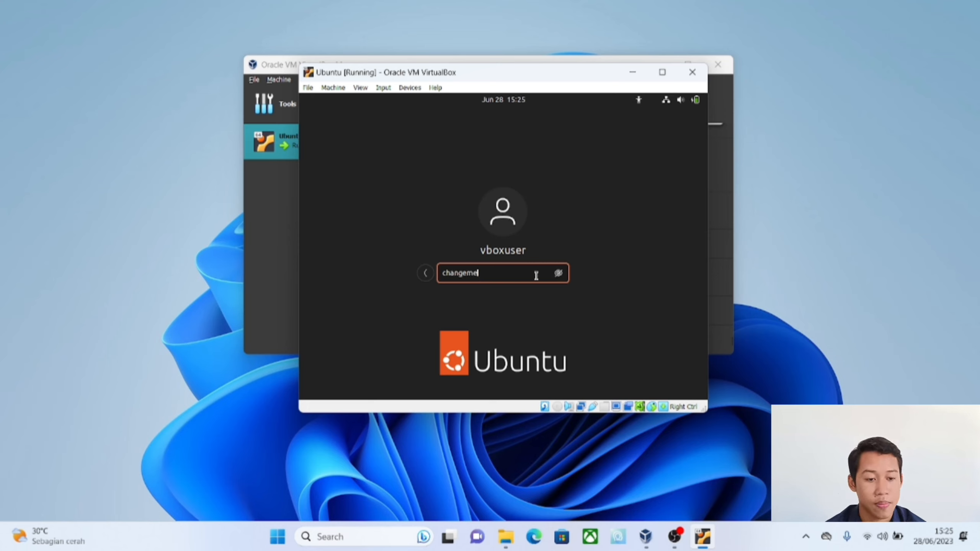
{"action": "key", "text": "Return"}
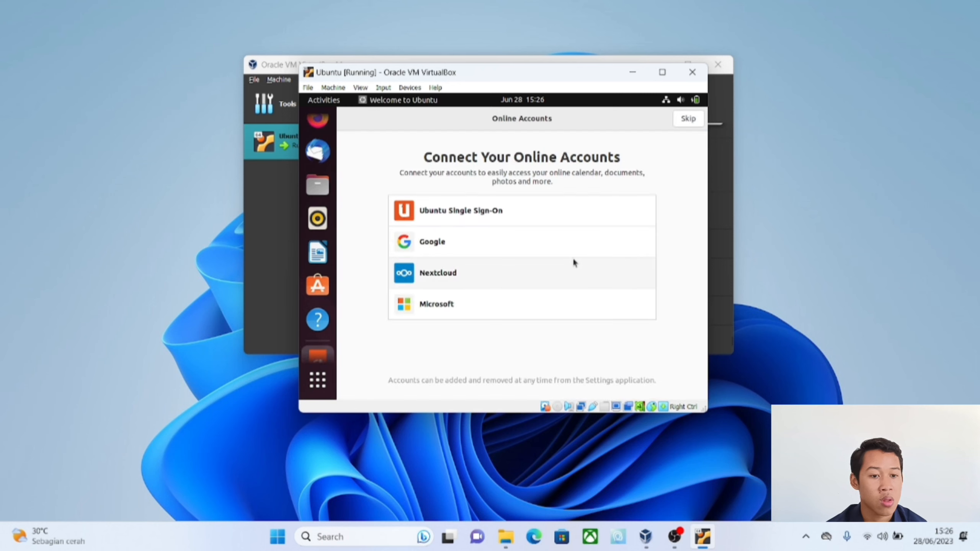
Step: Maximize the machine window and advance Ubuntu's welcome setup, skipping online accounts and Ubuntu Pro and agreeing to send system info to Canonical
{"action": "left_click", "coordinate": [662, 74]}
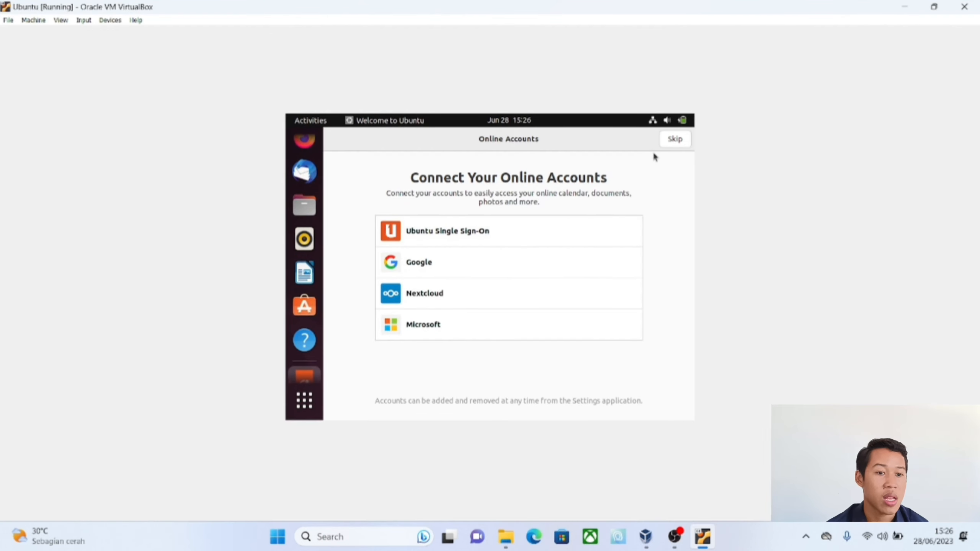
{"action": "left_click", "coordinate": [675, 139]}
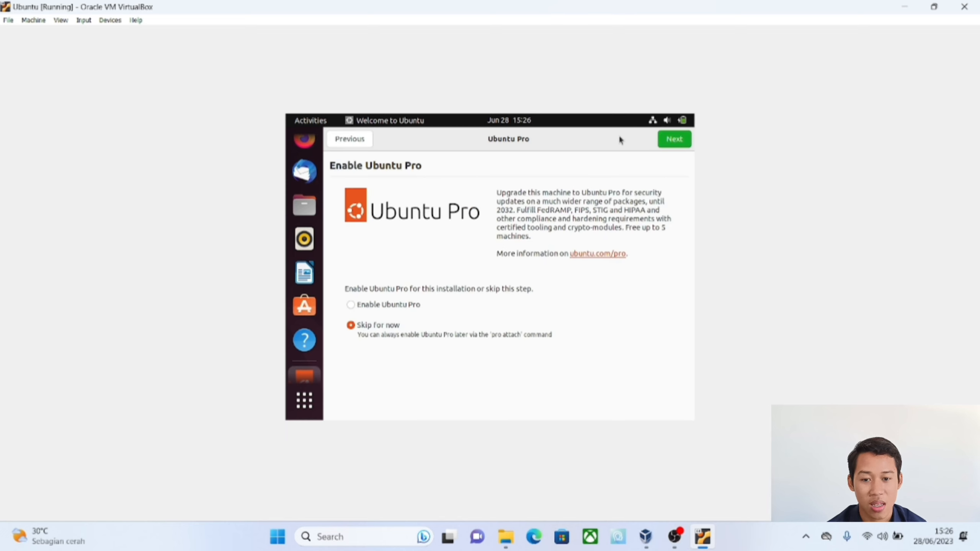
{"action": "left_click", "coordinate": [675, 140]}
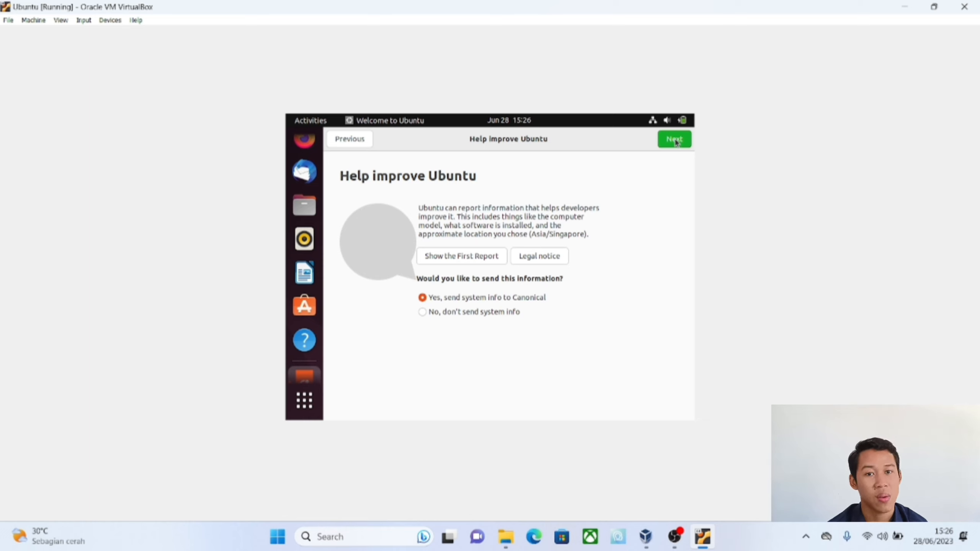
{"action": "left_click", "coordinate": [675, 140]}
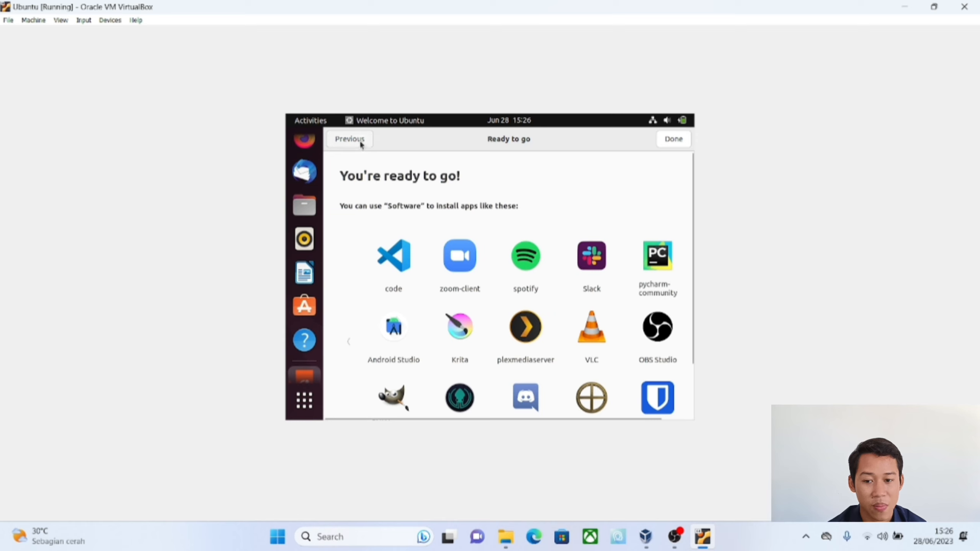
Step: Finish Ubuntu's welcome setup from its ready-to-go page
{"action": "left_click", "coordinate": [675, 146]}
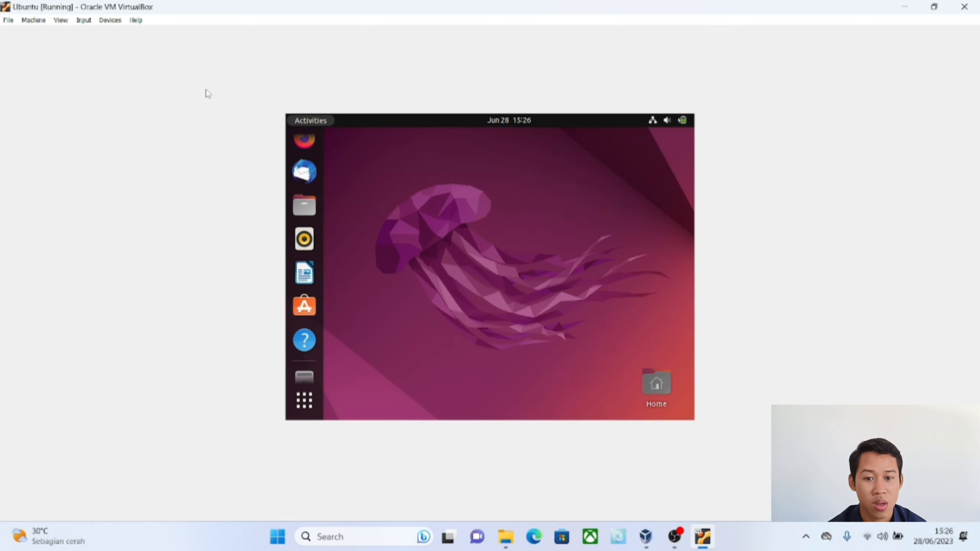
{"action": "left_click", "coordinate": [111, 20]}
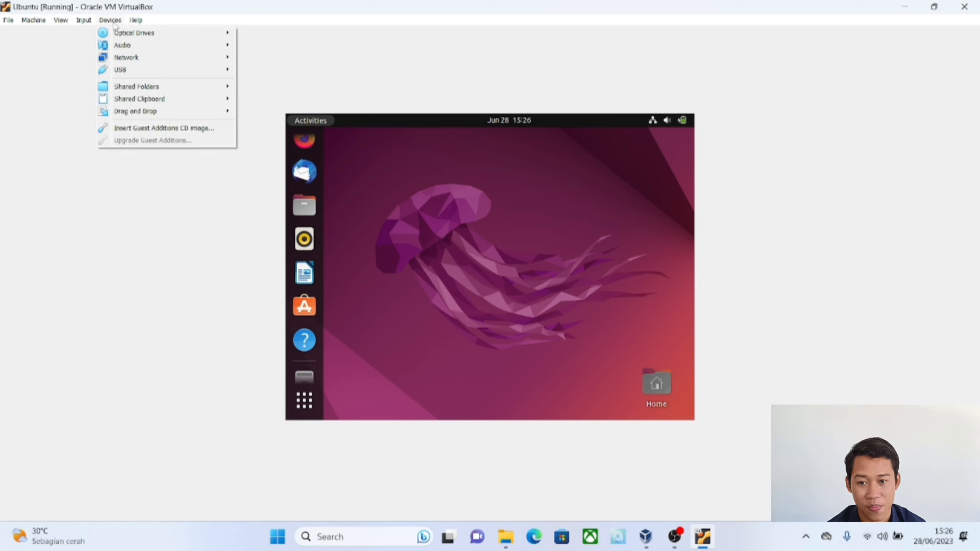
{"action": "left_click", "coordinate": [114, 21]}
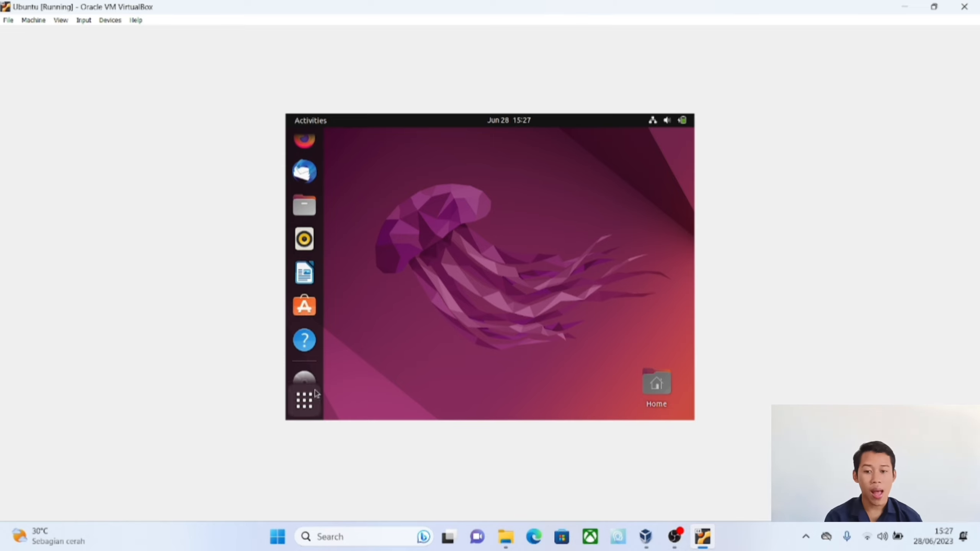
Step: Launch Firefox in the Ubuntu guest and look through both pages of the installed applications overview
{"action": "left_click", "coordinate": [655, 382]}
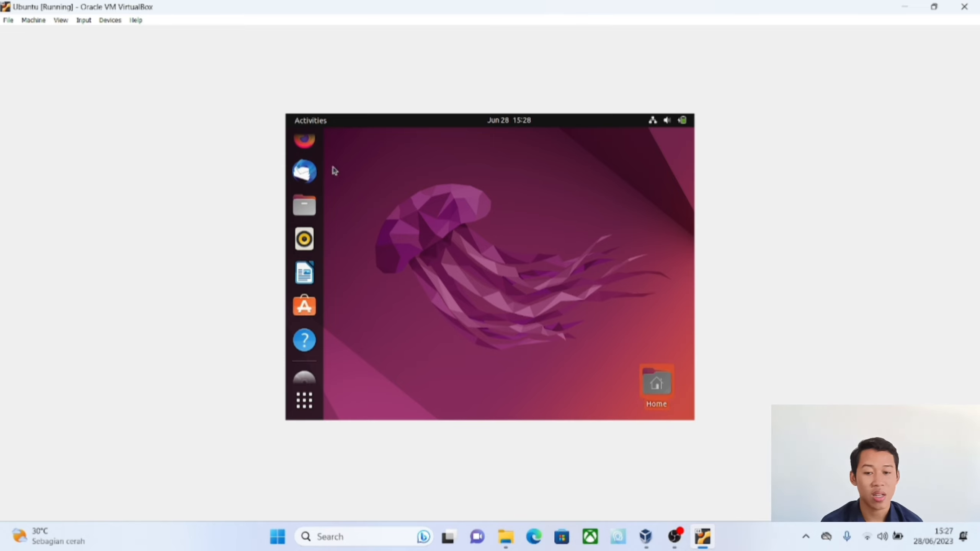
{"action": "left_click", "coordinate": [304, 150]}
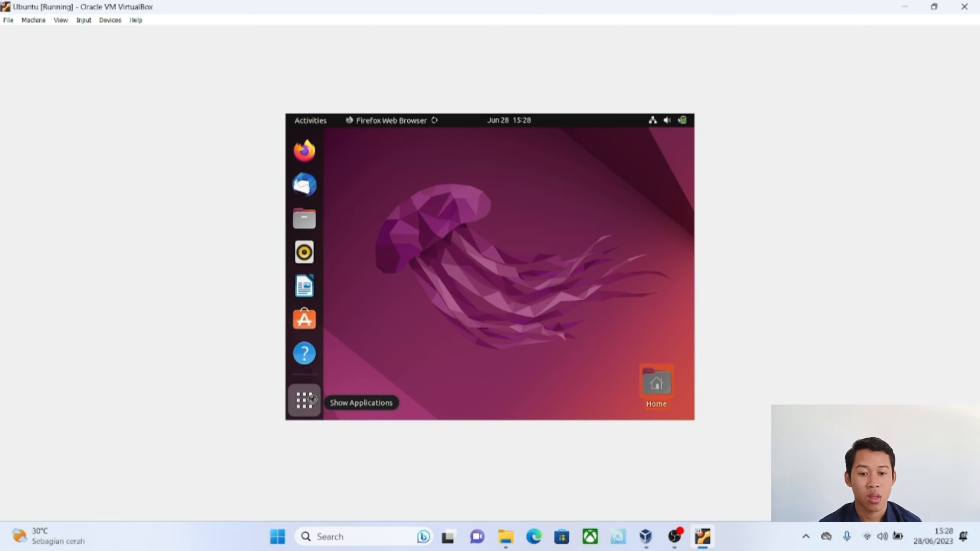
{"action": "key", "text": "super+a"}
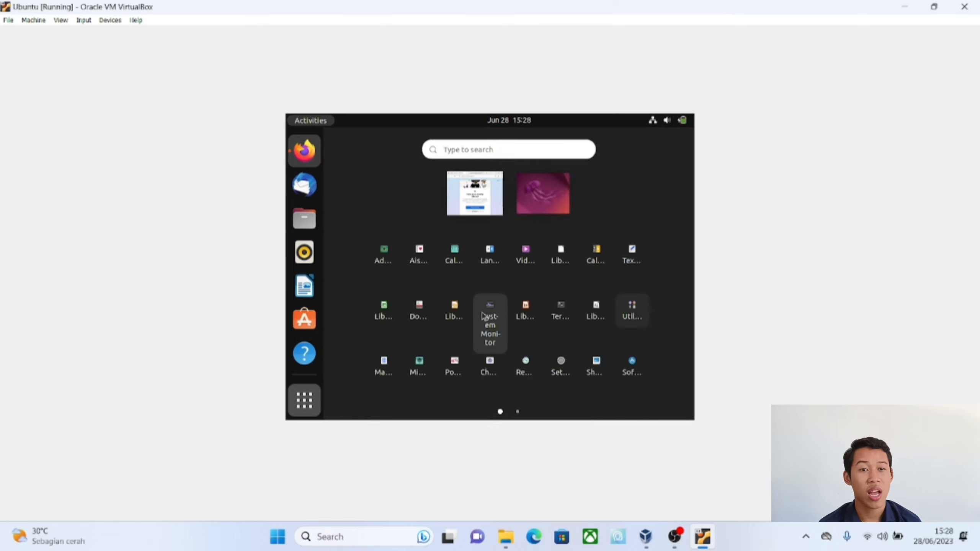
{"action": "scroll", "coordinate": [488, 325], "scroll_direction": "down", "scroll_amount": 1}
{"action": "scroll", "coordinate": [484, 317], "scroll_direction": "up", "scroll_amount": 1}
{"action": "scroll", "coordinate": [484, 316], "scroll_direction": "down", "scroll_amount": 1}
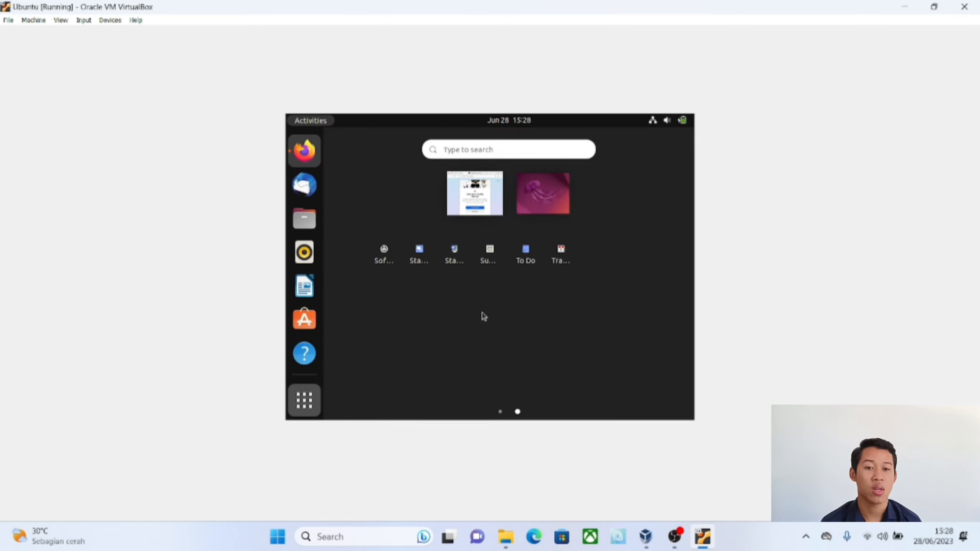
{"action": "scroll", "coordinate": [484, 317], "scroll_direction": "up", "scroll_amount": 1}
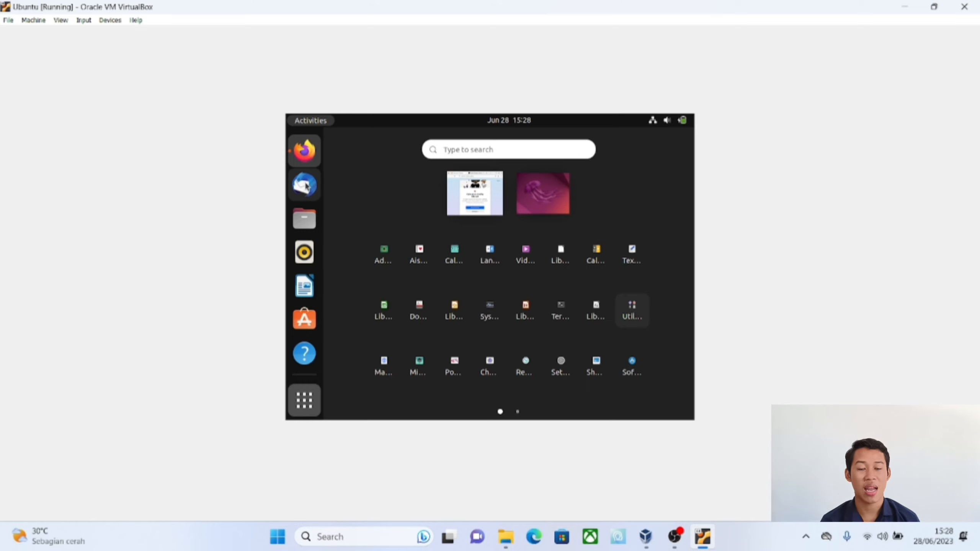
Step: Open the Files home folder for a look, and close both Files and Firefox
{"action": "left_click", "coordinate": [305, 220]}
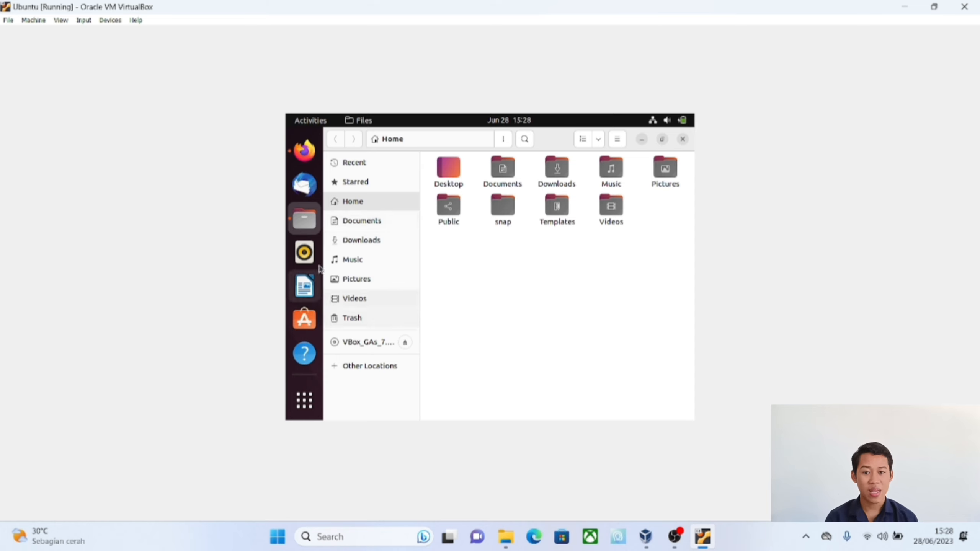
{"action": "left_click", "coordinate": [682, 140]}
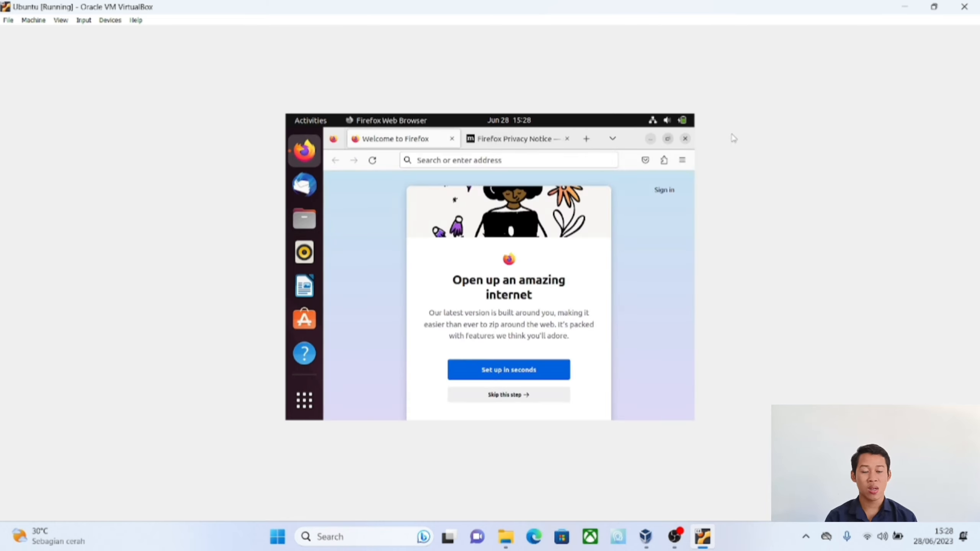
{"action": "left_click", "coordinate": [685, 142]}
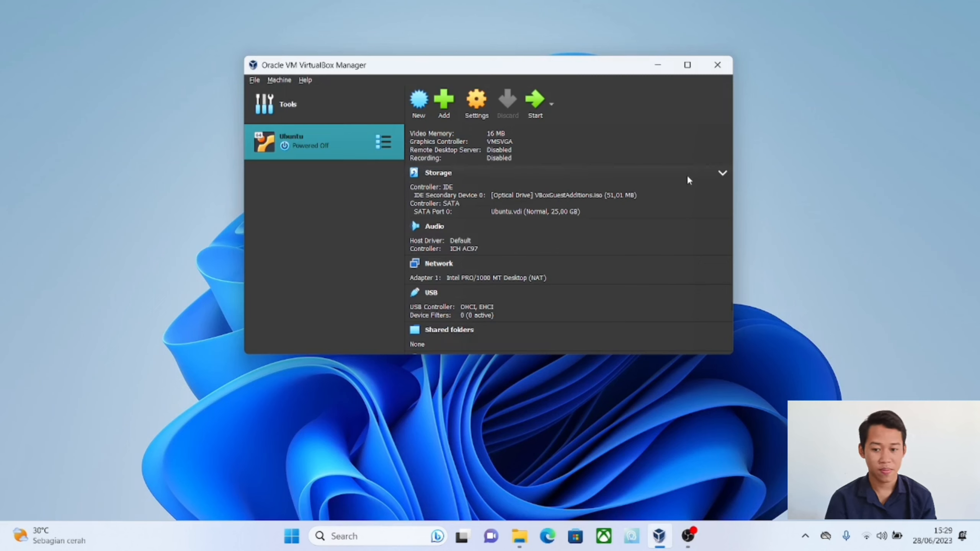
Step: Start creating a new virtual machine in the VirtualBox Manager and name it windows 8
{"action": "left_click", "coordinate": [324, 109]}
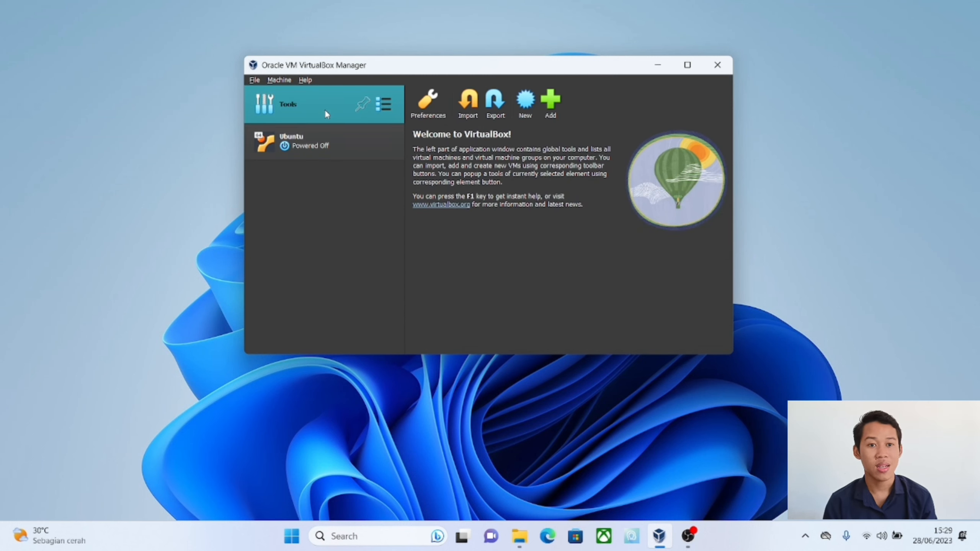
{"action": "left_click", "coordinate": [522, 113]}
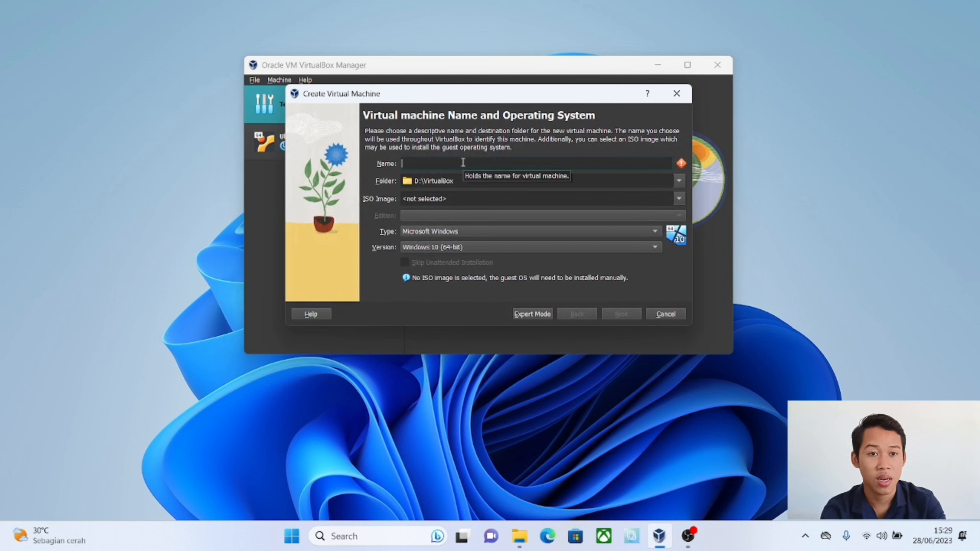
{"action": "type", "text": "wind"}
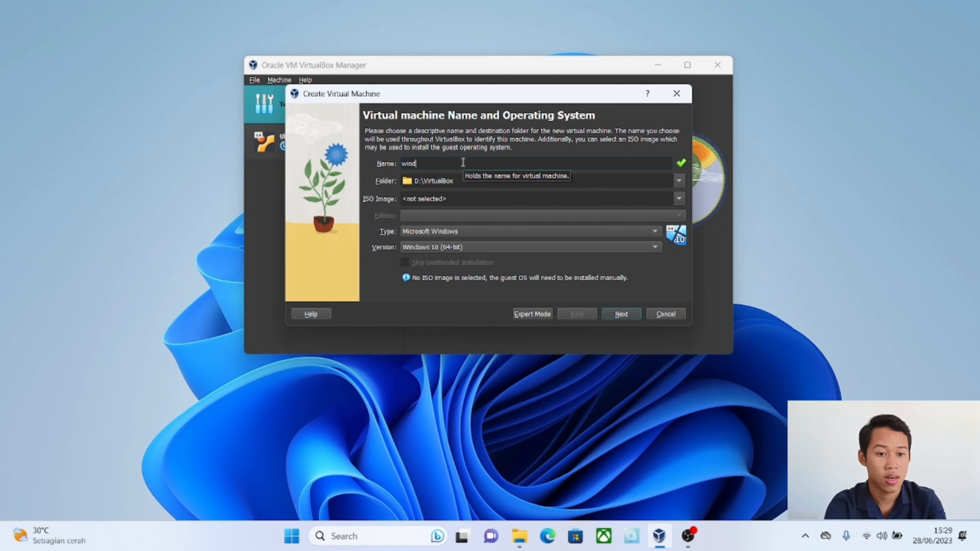
{"action": "type", "text": "ows"}
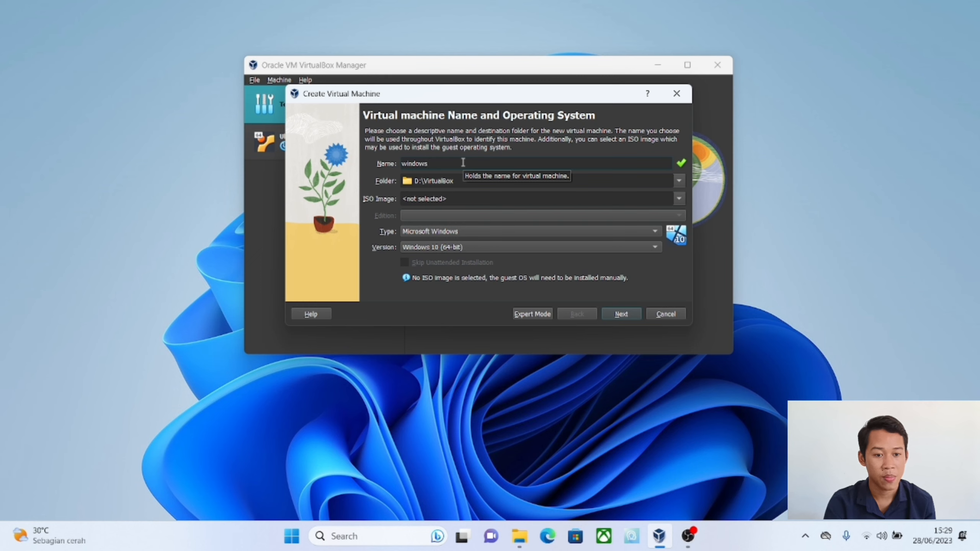
{"action": "type", "text": " 8"}
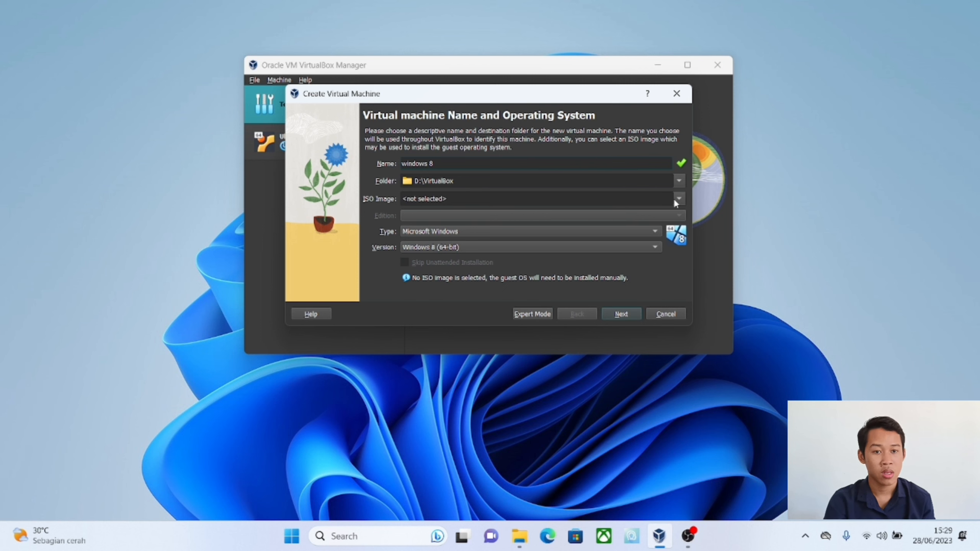
Step: Choose Win8.1_English_x64 from the SISTEM OPERASI folder as the new machine's ISO image
{"action": "left_click", "coordinate": [683, 196]}
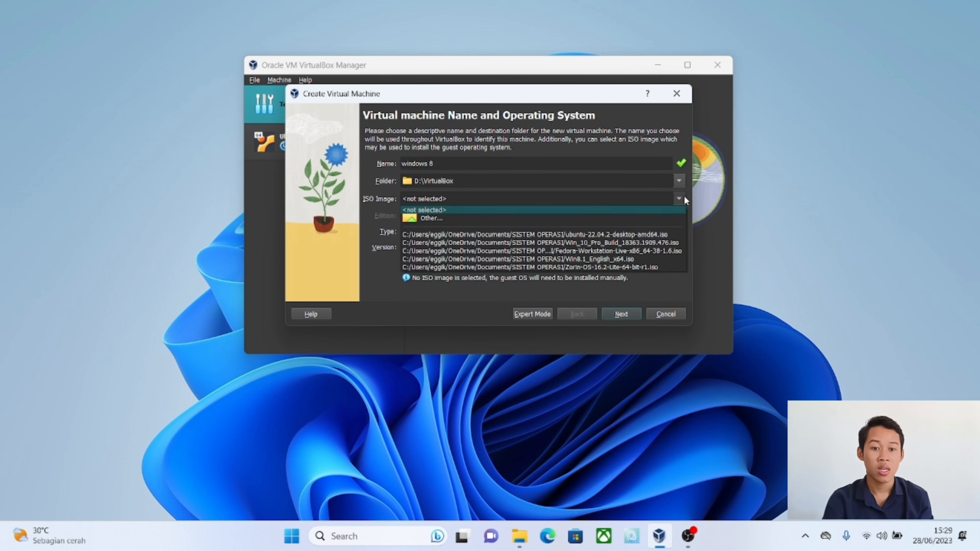
{"action": "left_click", "coordinate": [633, 218]}
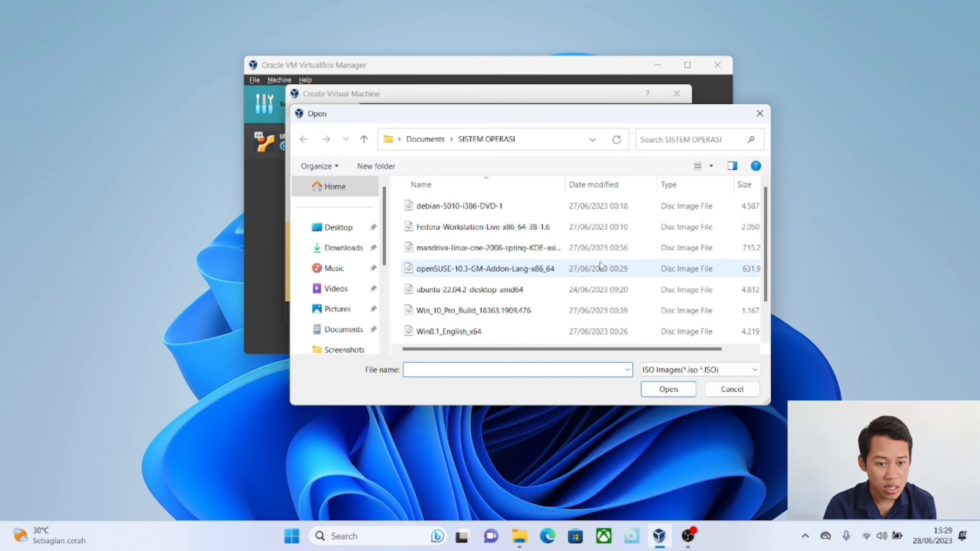
{"action": "scroll", "coordinate": [600, 265], "scroll_direction": "down", "scroll_amount": 1}
{"action": "scroll", "coordinate": [600, 265], "scroll_direction": "up", "scroll_amount": 1}
{"action": "scroll", "coordinate": [600, 265], "scroll_direction": "down", "scroll_amount": 1}
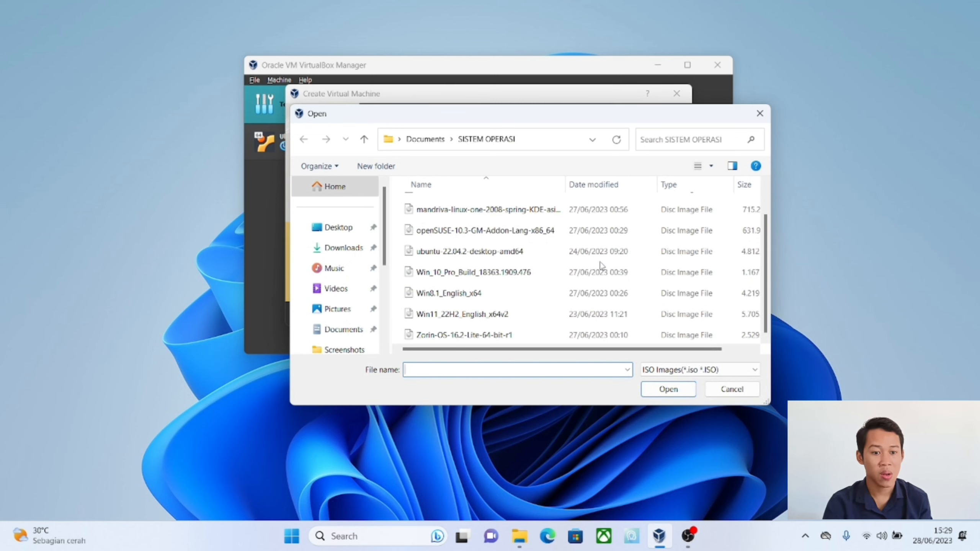
{"action": "left_click", "coordinate": [511, 303]}
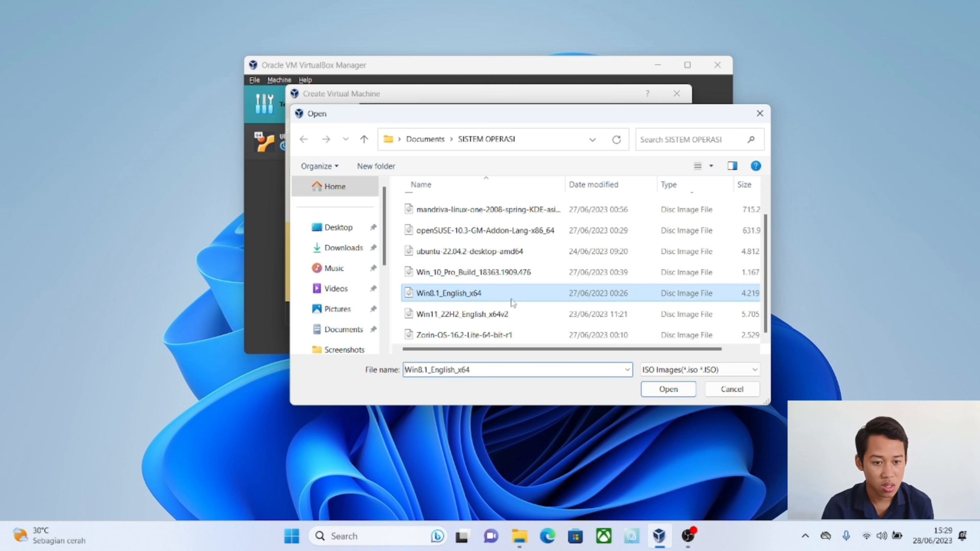
{"action": "left_click", "coordinate": [664, 390]}
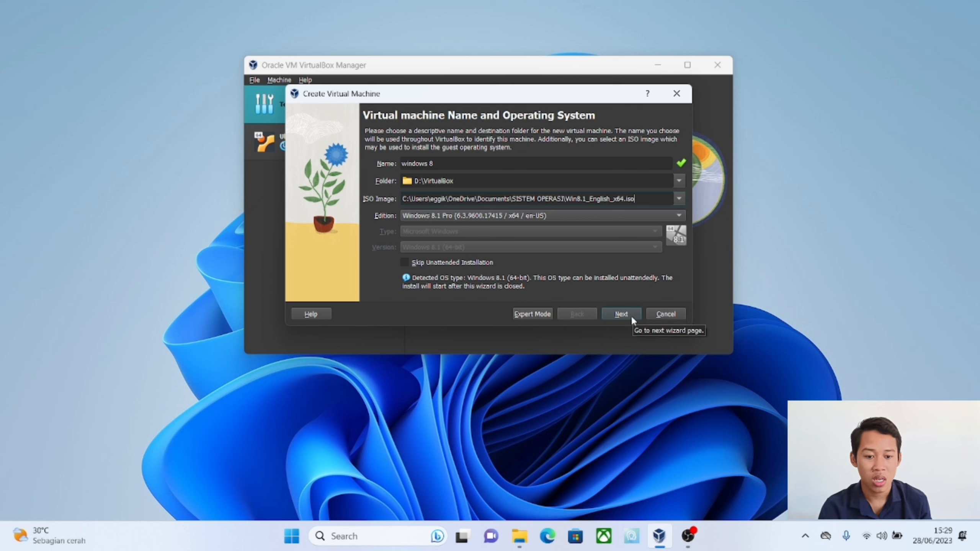
Step: In the unattended install setup, briefly reveal the preset account password for checking and set the hostname to windows-8
{"action": "left_click", "coordinate": [621, 314]}
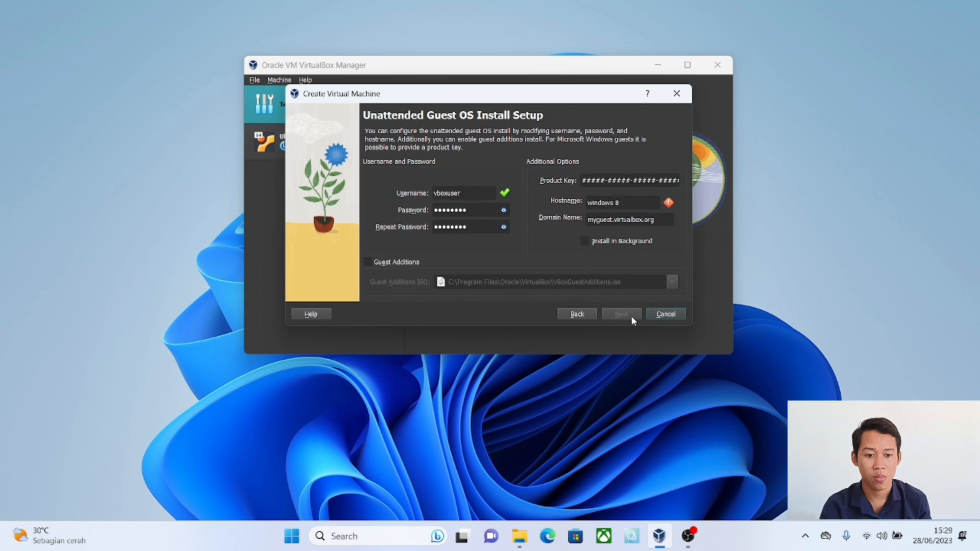
{"action": "left_click", "coordinate": [503, 210]}
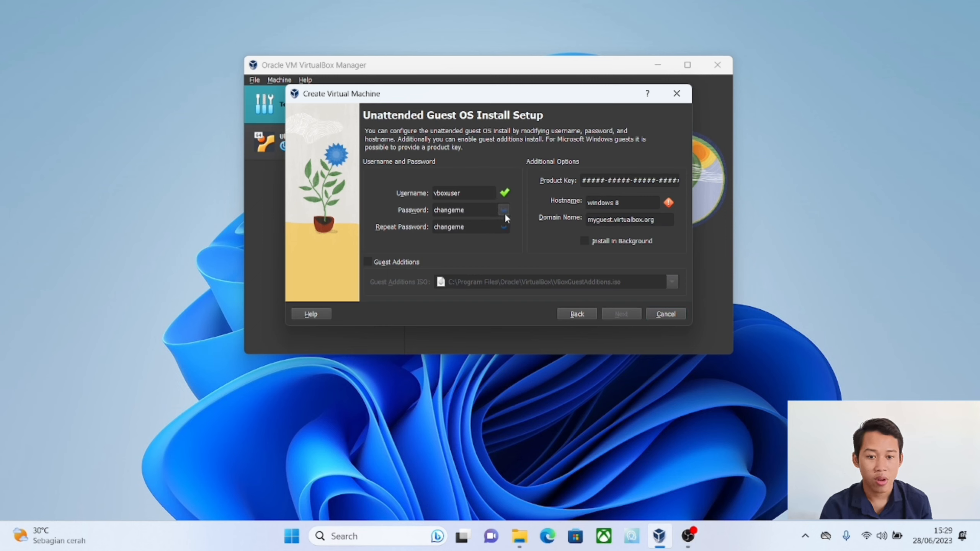
{"action": "left_click", "coordinate": [503, 211]}
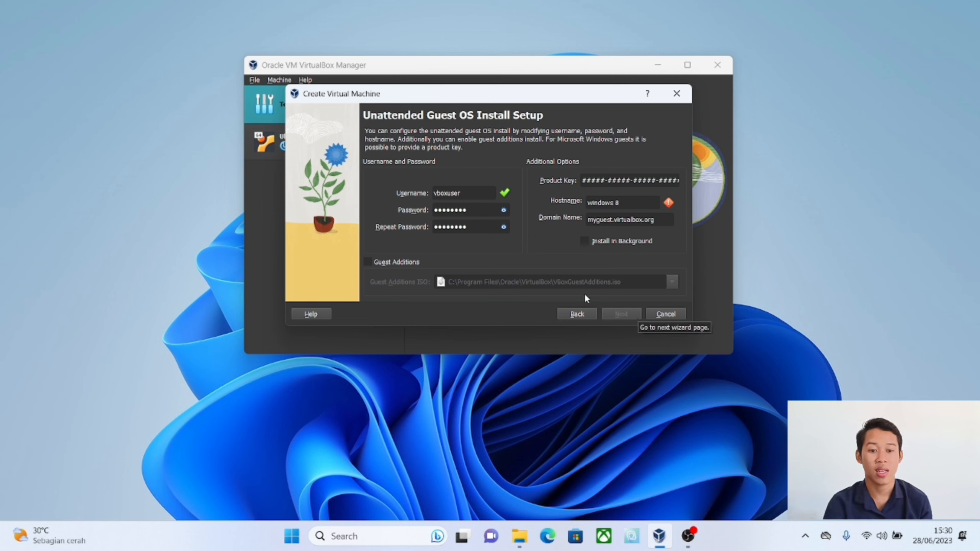
{"action": "left_click", "coordinate": [616, 201]}
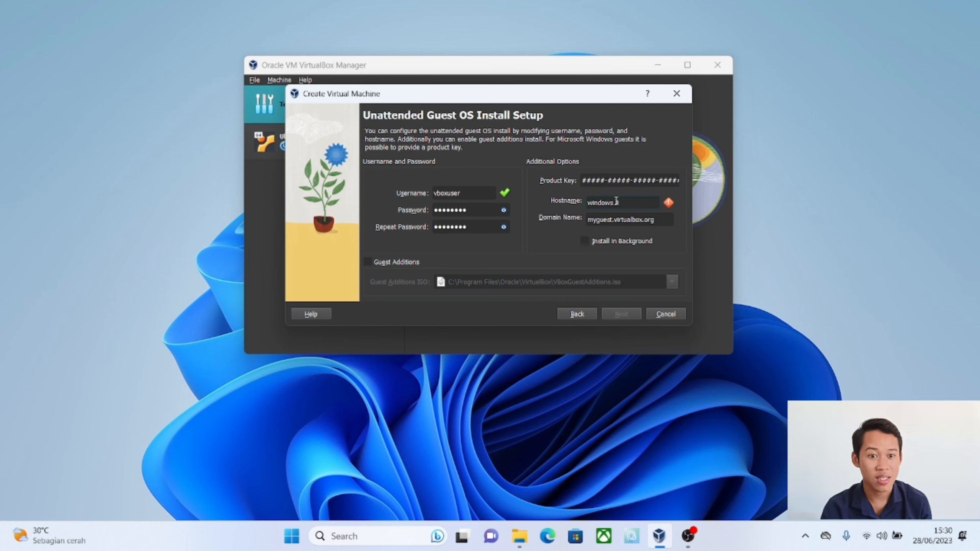
{"action": "key", "text": "BackSpace"}
{"action": "type", "text": "-"}
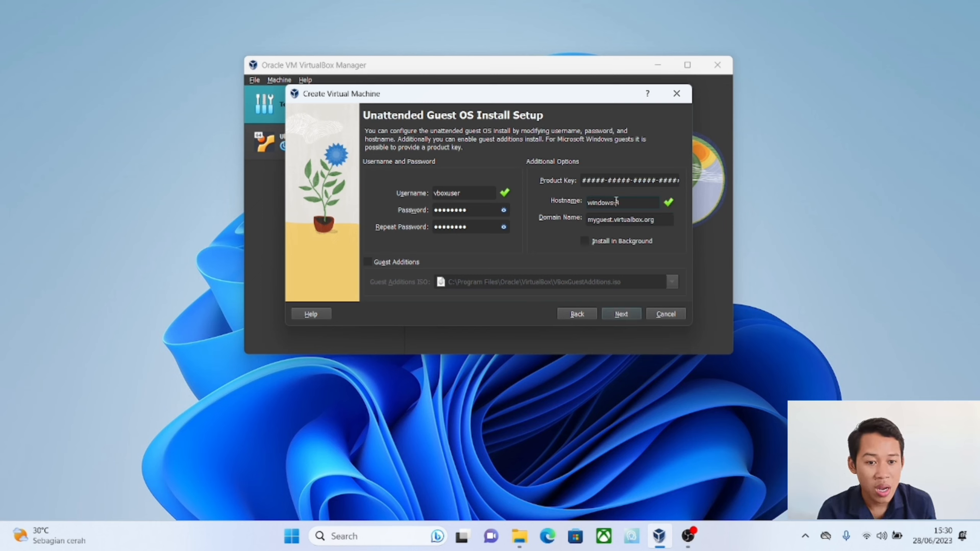
{"action": "left_click", "coordinate": [619, 315]}
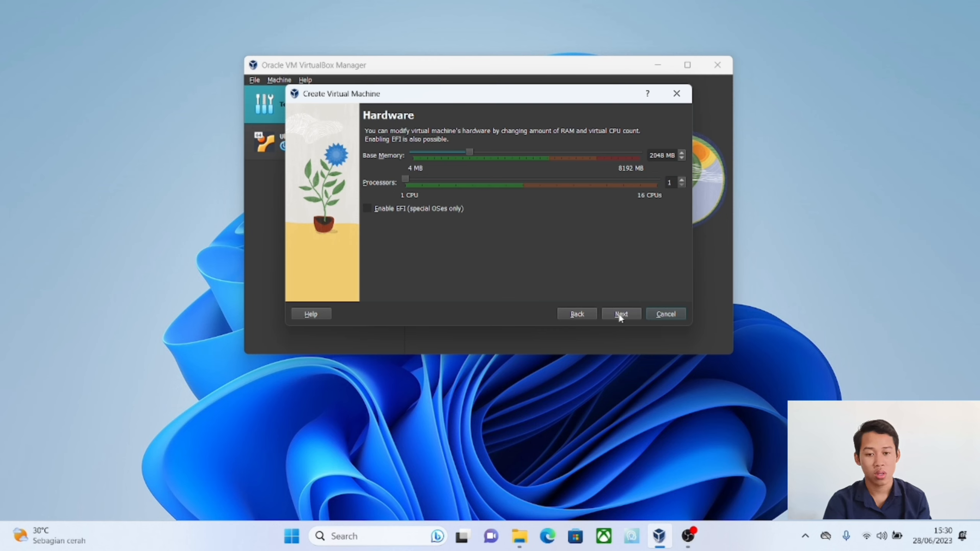
Step: Accept 2048 MB of memory, 1 processor and a new 40 GB virtual hard disk, and finish creating the windows 8 machine
{"action": "left_click", "coordinate": [620, 314]}
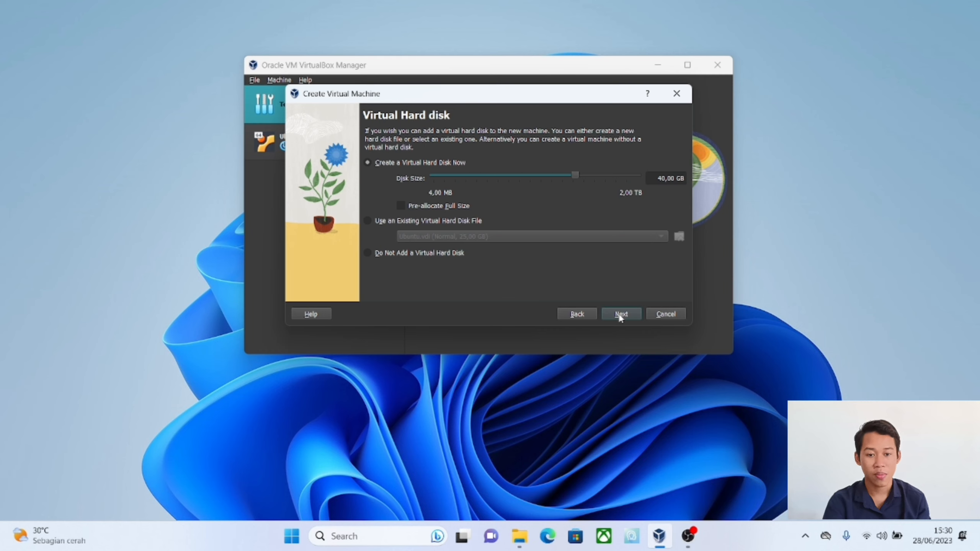
{"action": "left_click", "coordinate": [620, 314]}
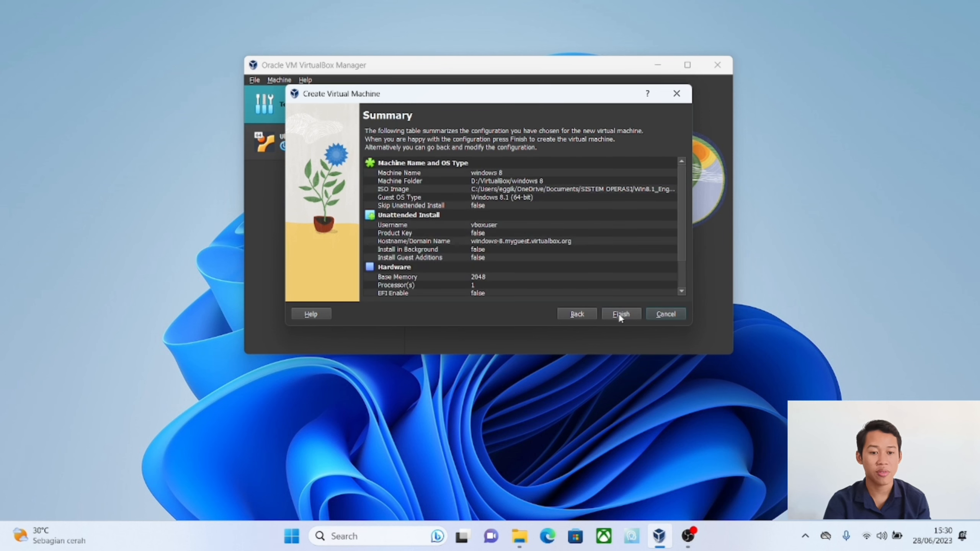
{"action": "left_click", "coordinate": [620, 314]}
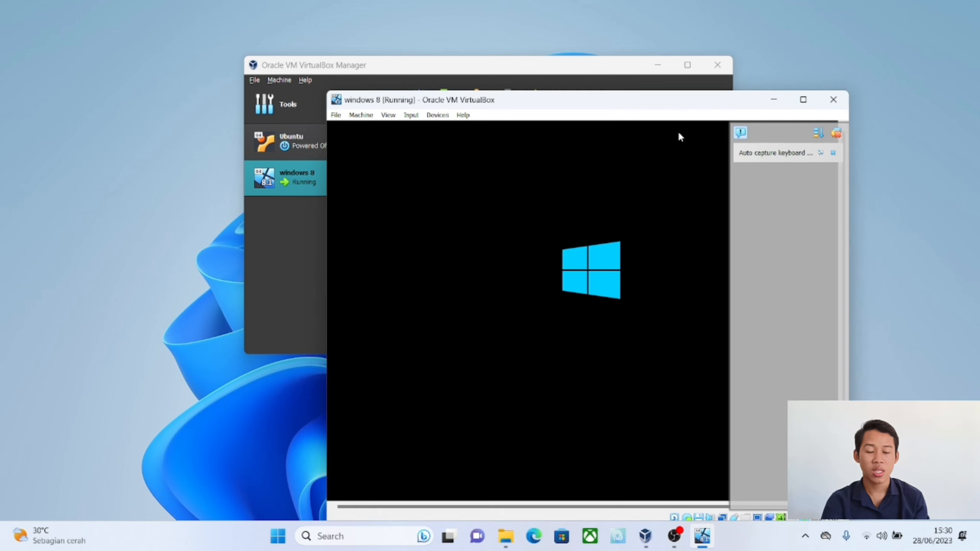
Step: Hide the notifications in the running windows 8 machine and move its window up over the manager window
{"action": "left_click", "coordinate": [836, 134]}
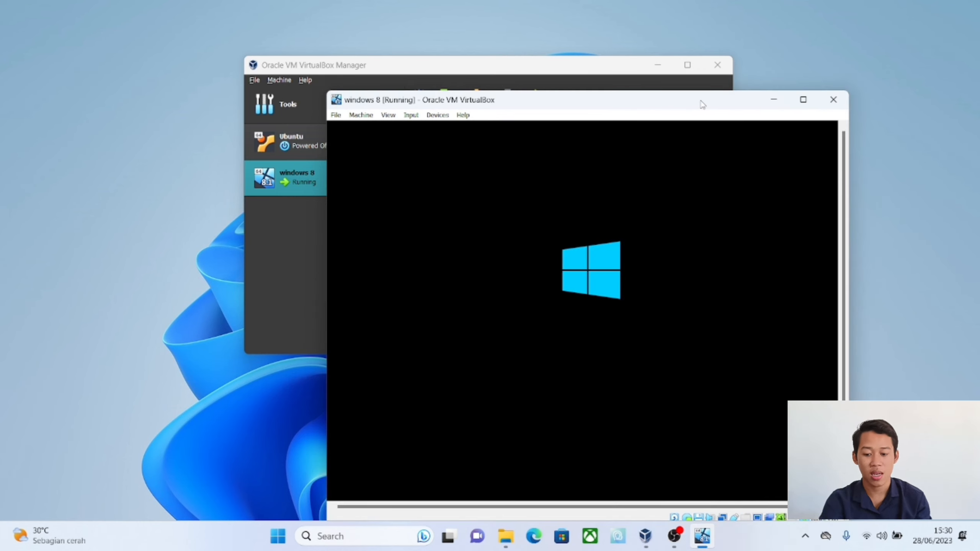
{"action": "left_click_drag", "start_coordinate": [702, 104], "coordinate": [611, 77]}
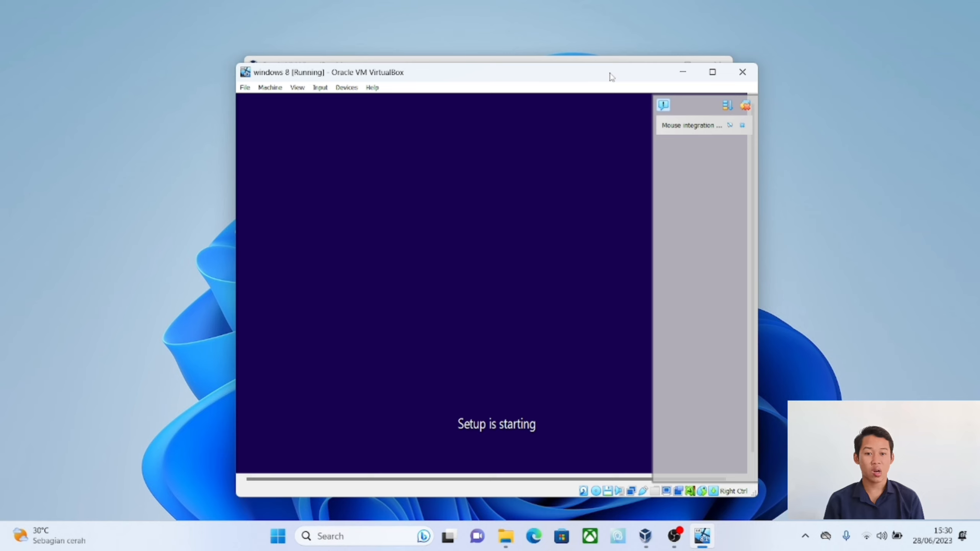
{"action": "left_click", "coordinate": [746, 108]}
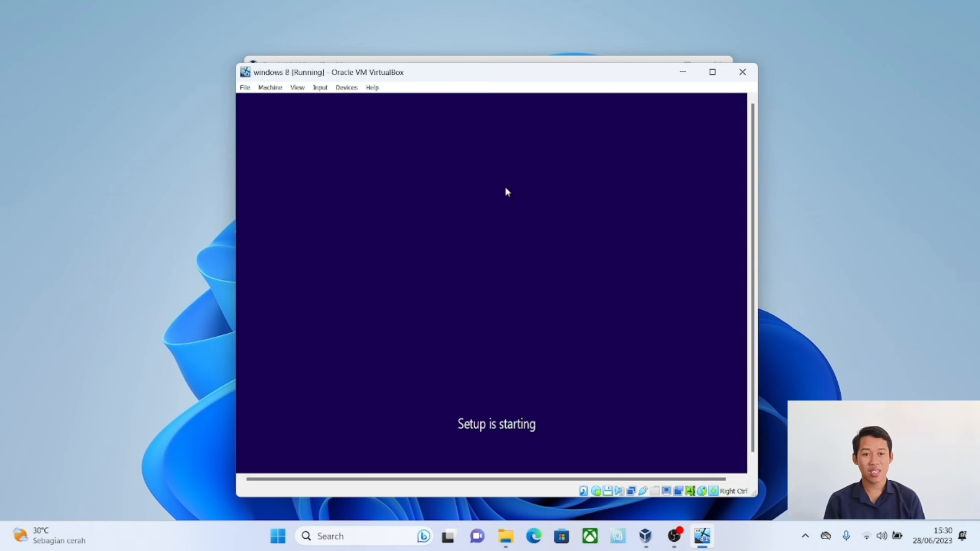
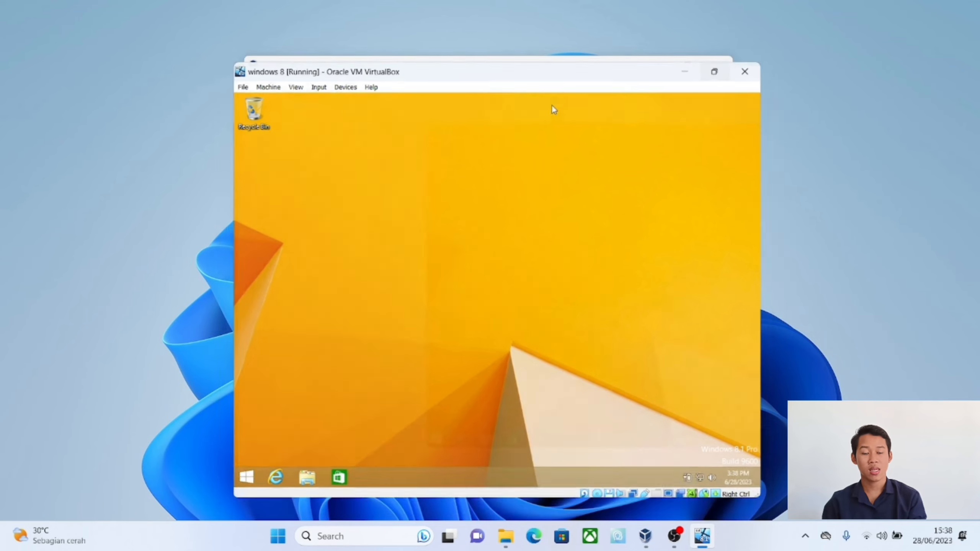
Step: Maximize the windows 8 machine window and insert the Guest Additions CD image into its virtual optical drive
{"action": "left_click", "coordinate": [713, 73]}
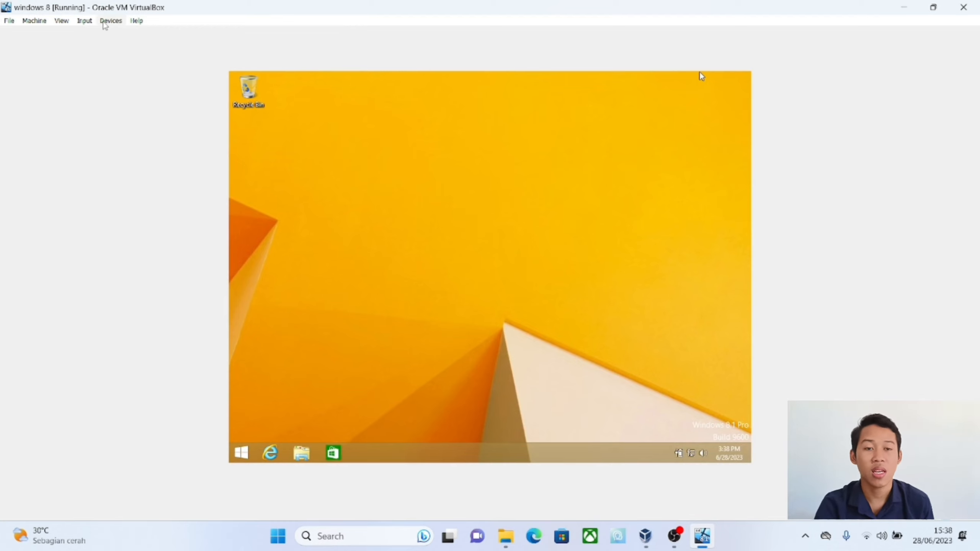
{"action": "left_click", "coordinate": [103, 24]}
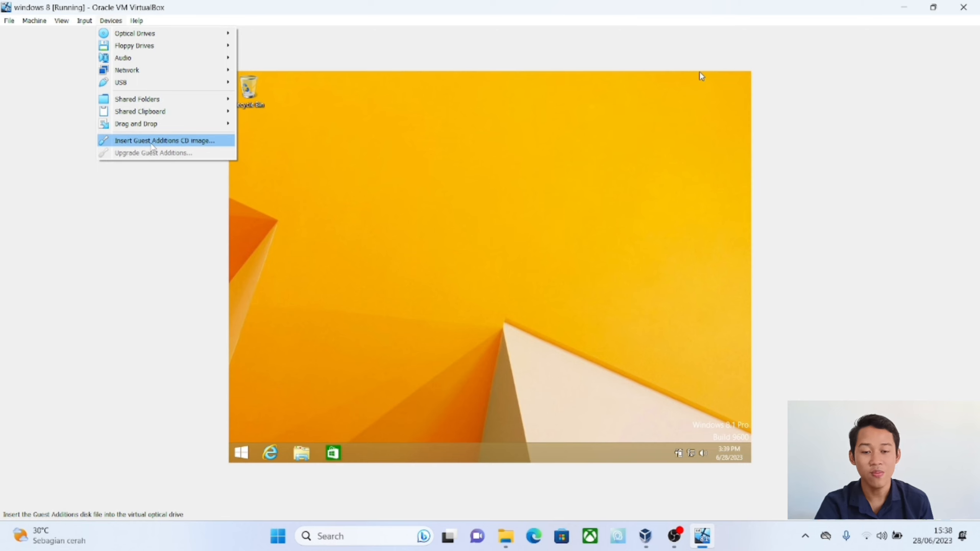
{"action": "left_click", "coordinate": [151, 141]}
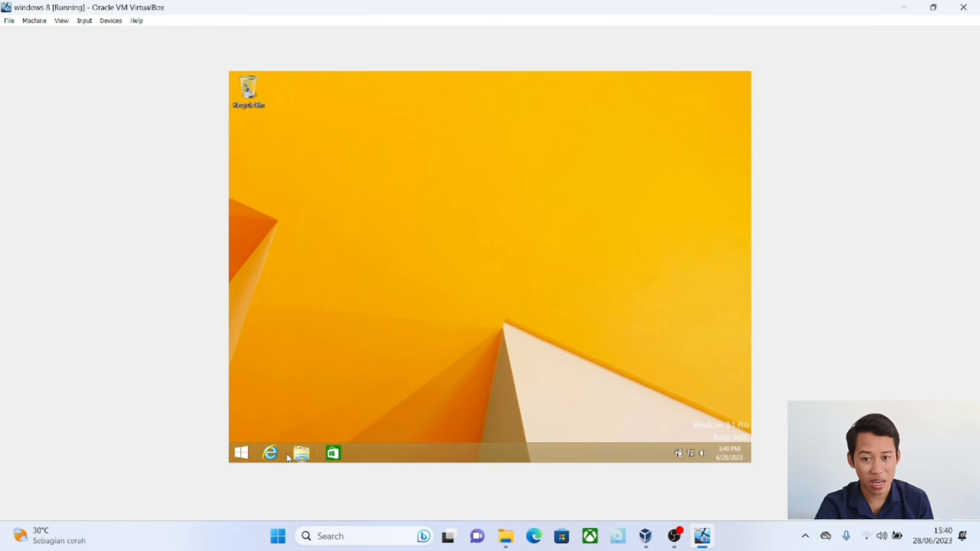
Step: Open the VirtualBox Guest Additions CD drive inside Windows 8.1 and run VBoxWindowsAdditions-amd64 with permission to make changes
{"action": "left_click", "coordinate": [301, 453]}
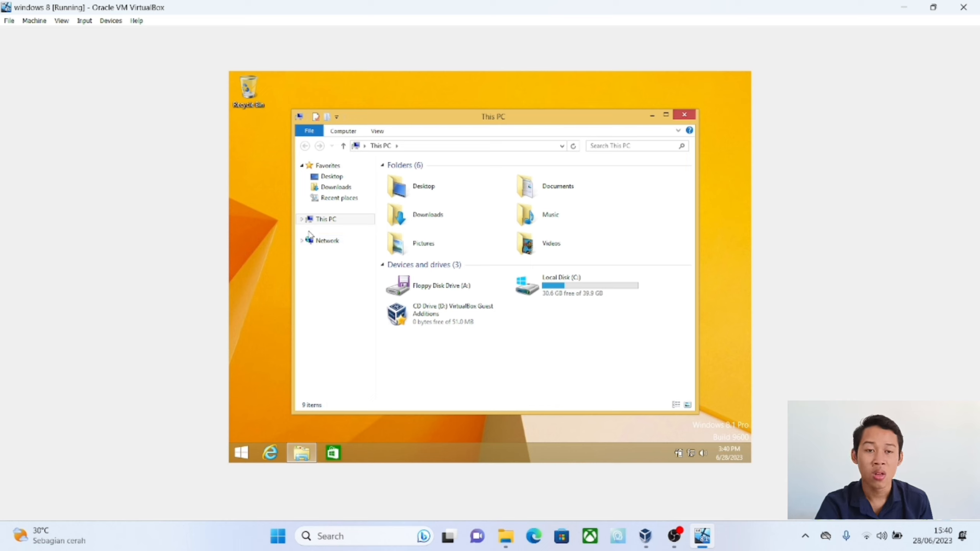
{"action": "left_click", "coordinate": [431, 320]}
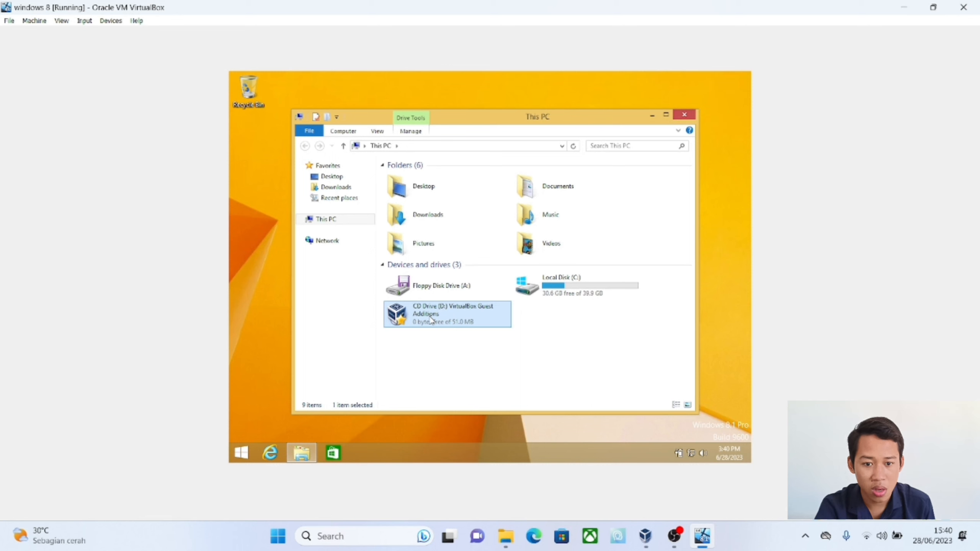
{"action": "double_click", "coordinate": [431, 320]}
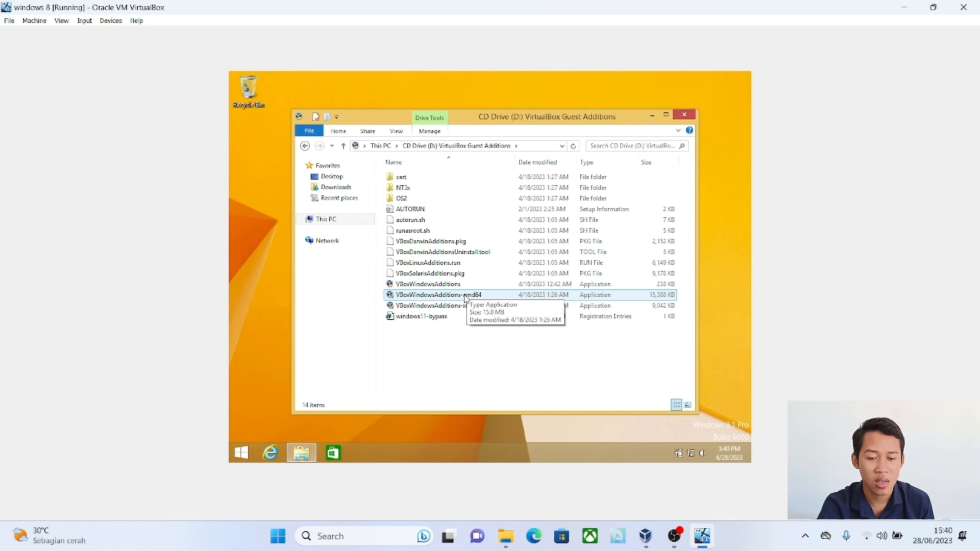
{"action": "double_click", "coordinate": [465, 296]}
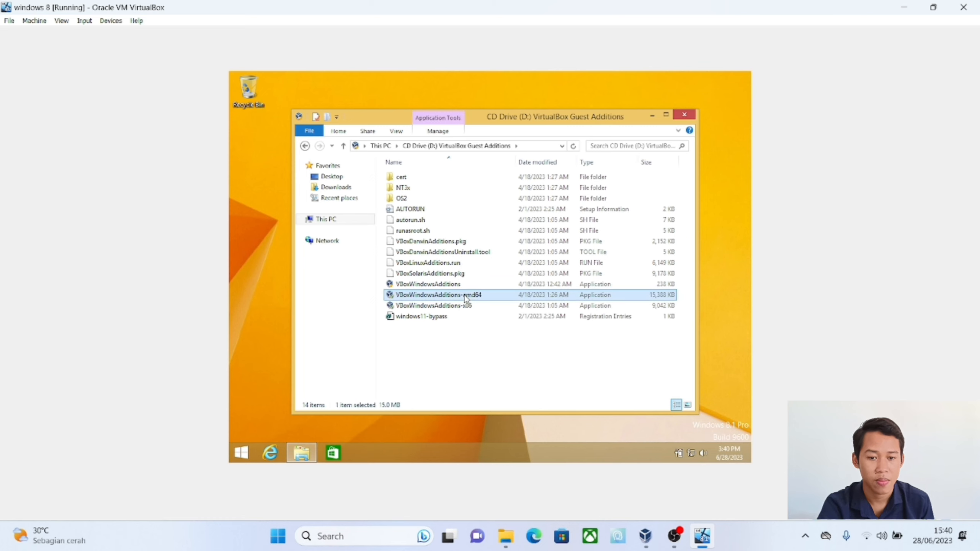
{"action": "left_click", "coordinate": [523, 285]}
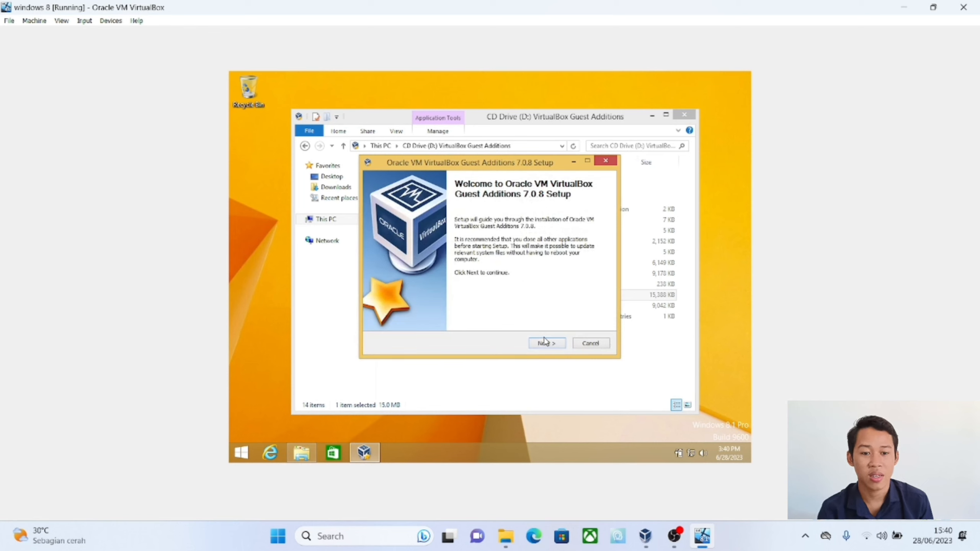
Step: Install Guest Additions 7.0.8 with the default folder and components, allow the Oracle and unverified driver software, and finish with Reboot now
{"action": "left_click", "coordinate": [546, 343]}
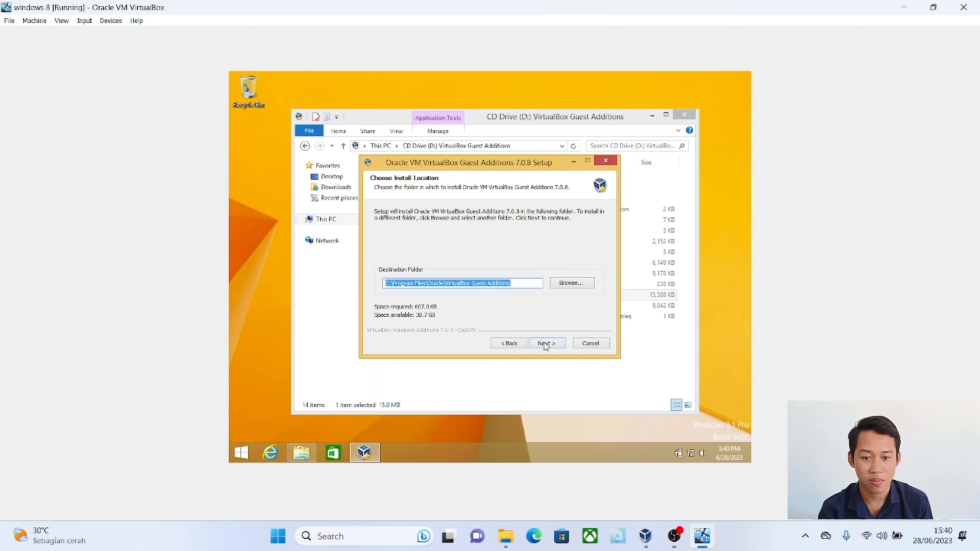
{"action": "left_click", "coordinate": [545, 343]}
{"action": "left_click", "coordinate": [546, 344]}
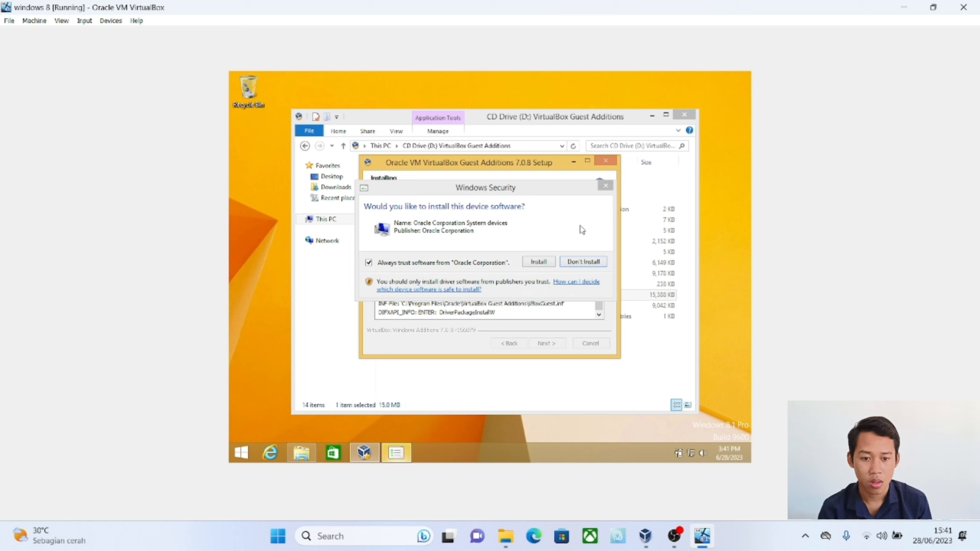
{"action": "left_click", "coordinate": [536, 266]}
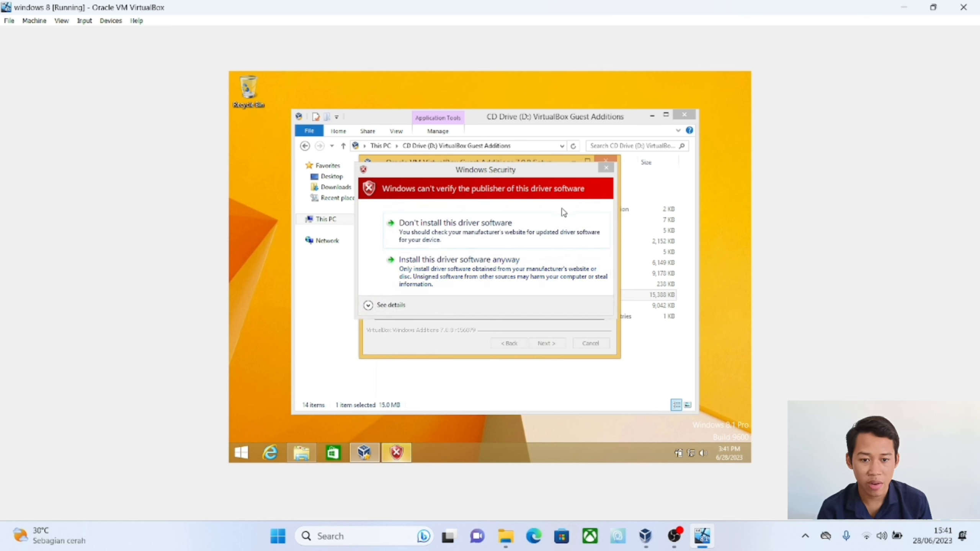
{"action": "left_click", "coordinate": [519, 265]}
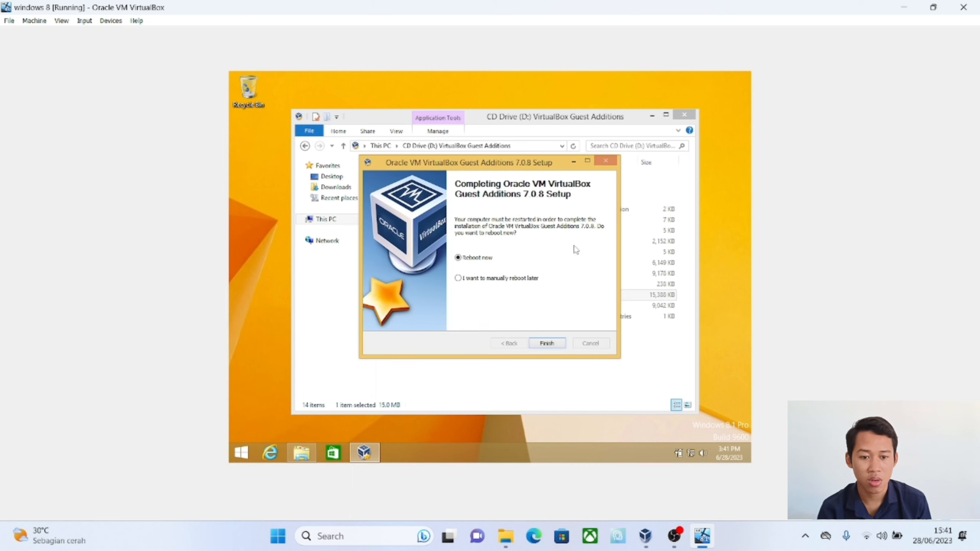
{"action": "left_click", "coordinate": [548, 342]}
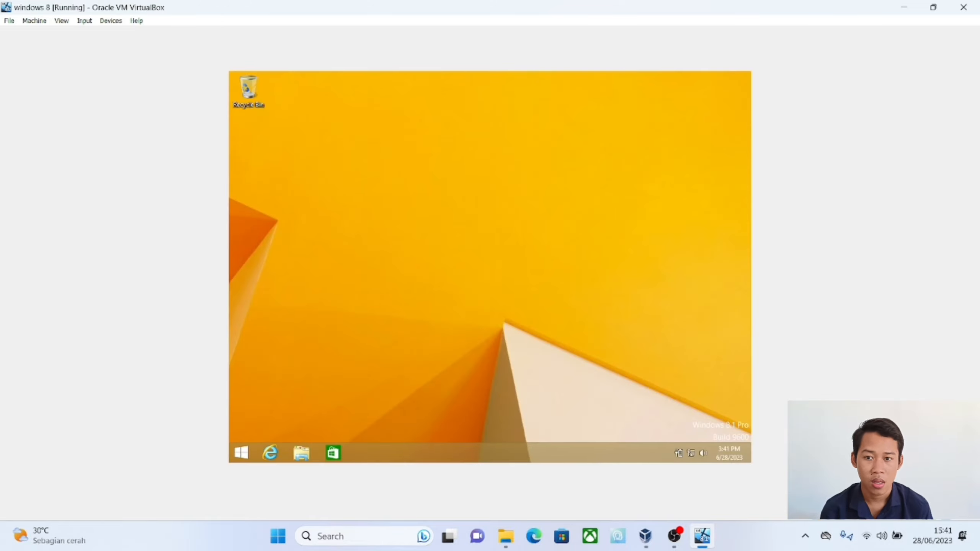
Step: Switch the restarted windows 8 machine to full-screen mode and confirm the switch
{"action": "left_click", "coordinate": [112, 21]}
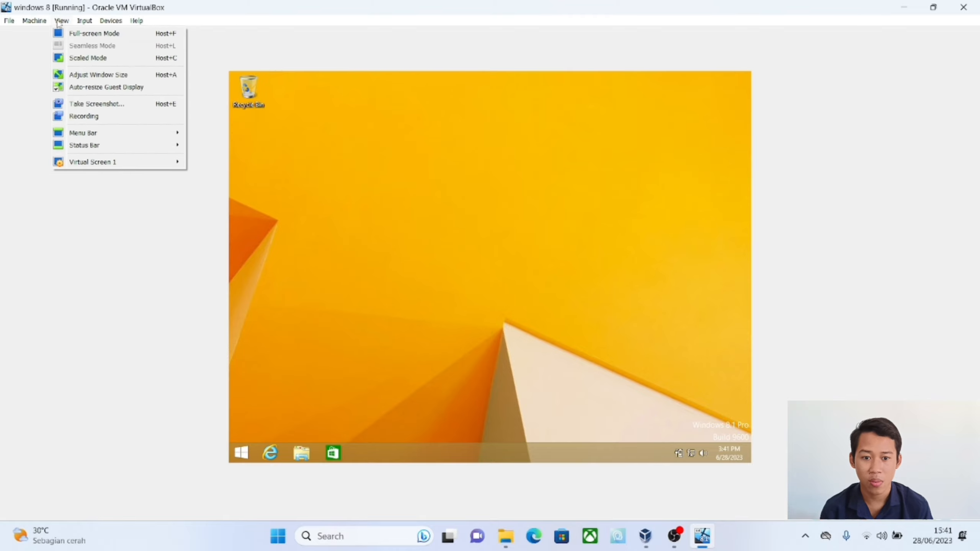
{"action": "left_click", "coordinate": [85, 34]}
{"action": "left_click", "coordinate": [477, 317]}
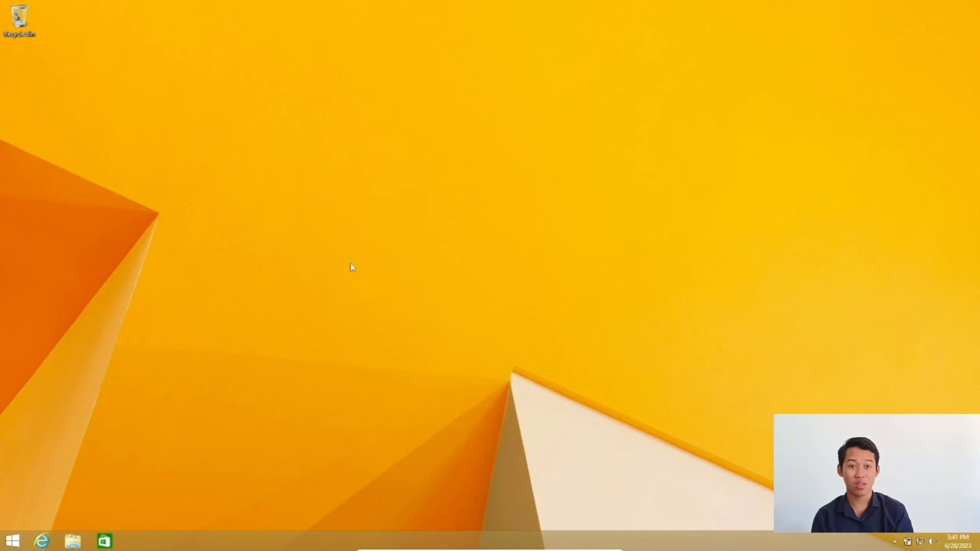
Step: Look at the Windows 8.1 Start screen and a maximized This PC window, and return to the empty desktop
{"action": "left_click", "coordinate": [12, 547]}
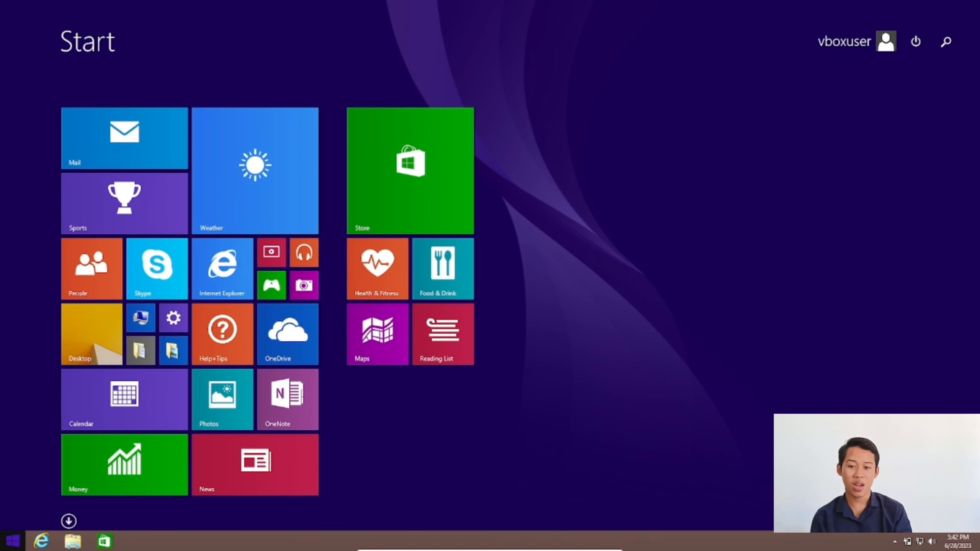
{"action": "left_click", "coordinate": [12, 542]}
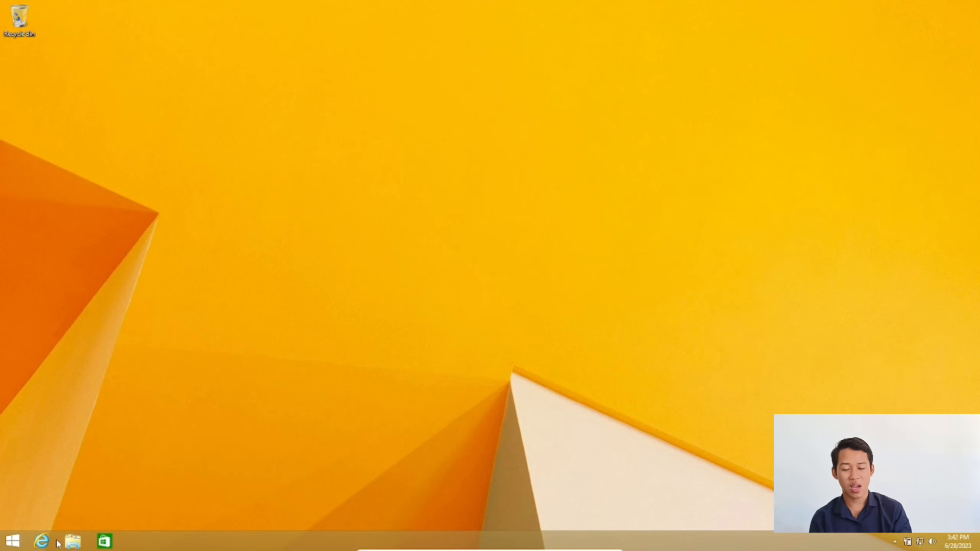
{"action": "left_click", "coordinate": [73, 542]}
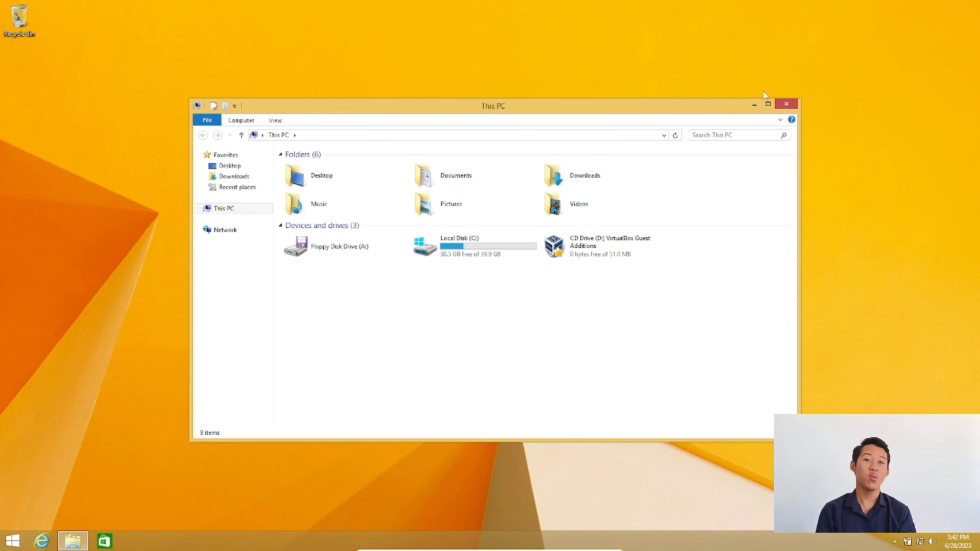
{"action": "left_click", "coordinate": [767, 104]}
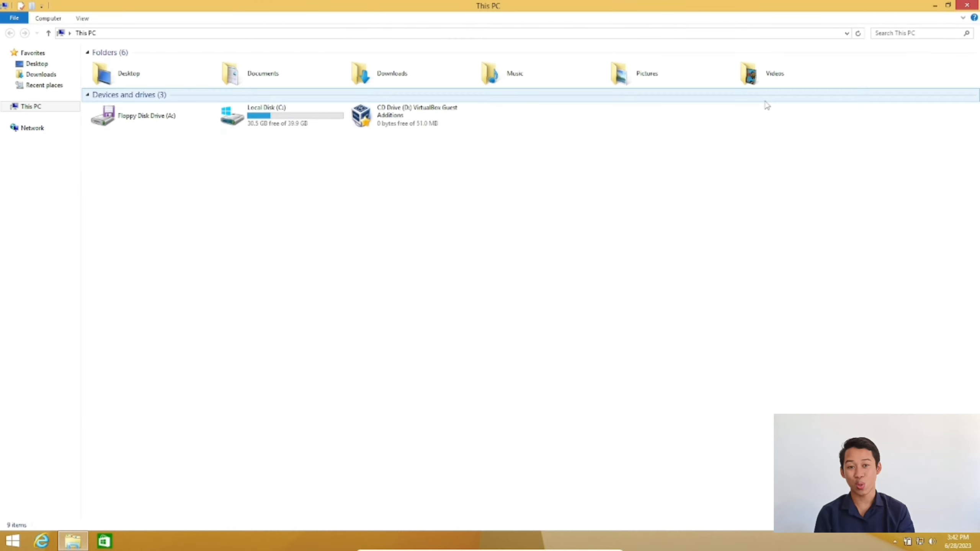
{"action": "left_click", "coordinate": [935, 6]}
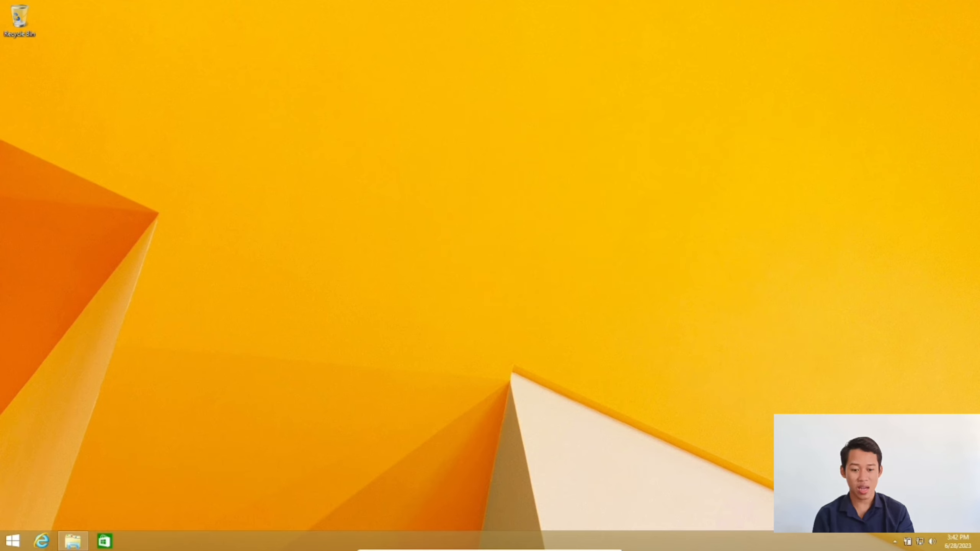
{"action": "mouse_move", "coordinate": [582, 547]}
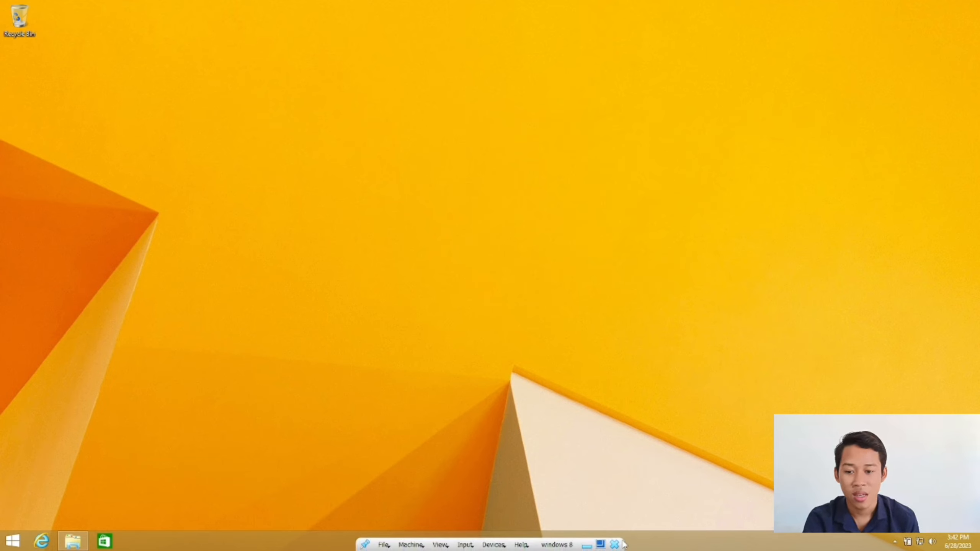